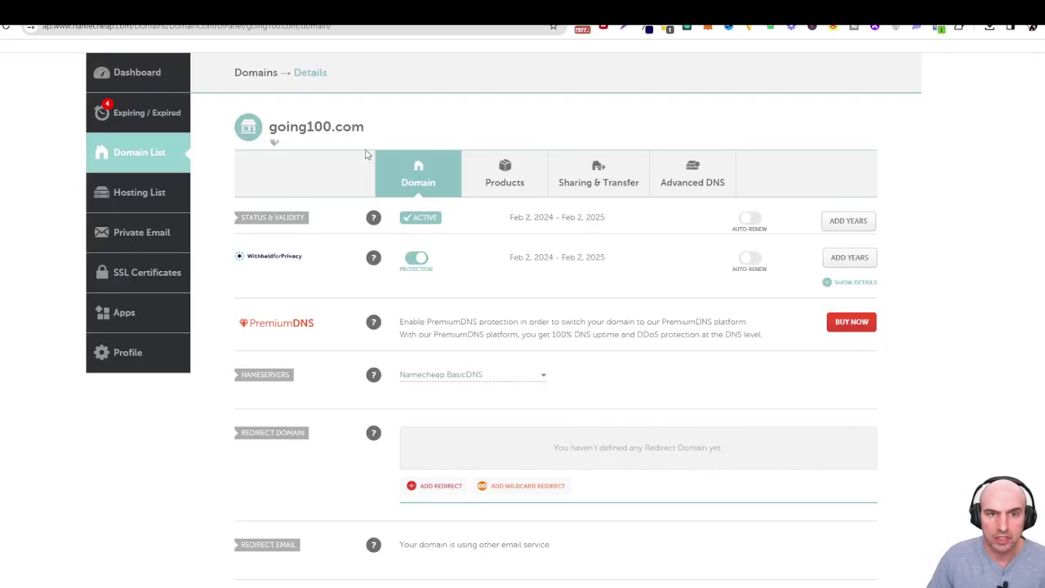
Go to Dedicated Domain And IP settings and start adding a new domain.
{"action": "left_click_drag", "start_coordinate": [270, 127], "coordinate": [368, 129]}
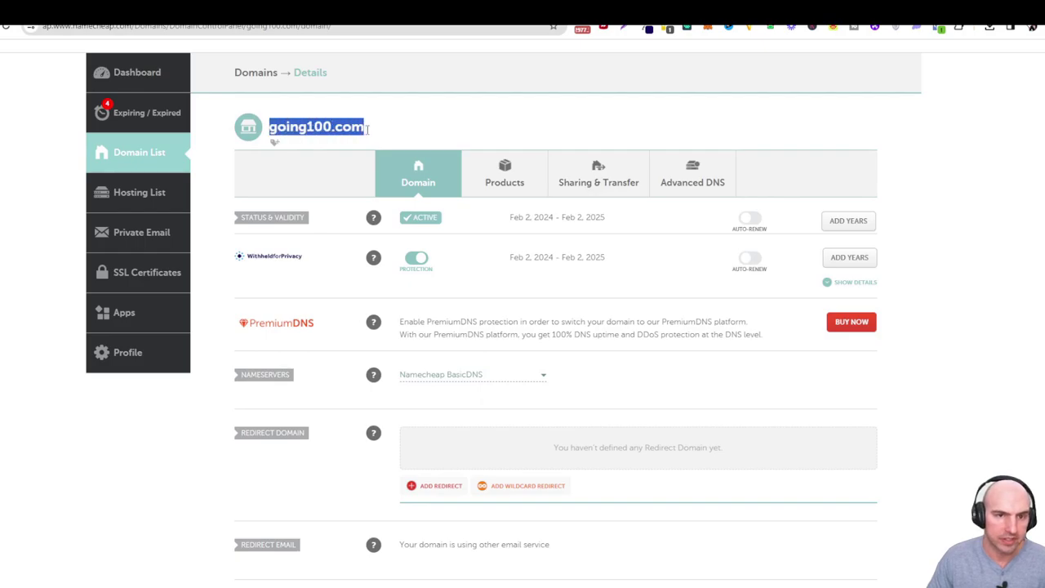
{"action": "left_click", "coordinate": [295, 139]}
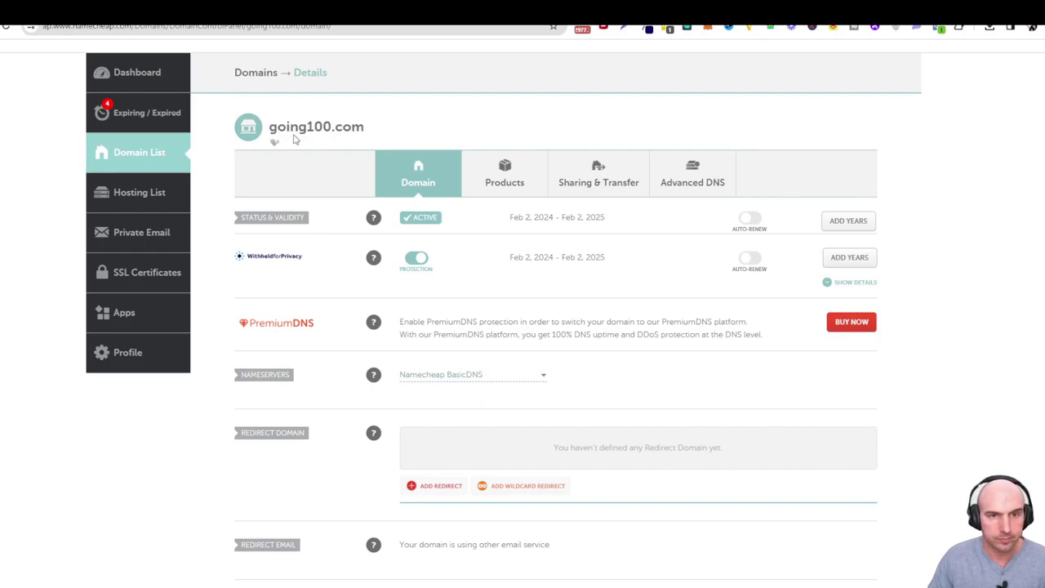
{"action": "left_click_drag", "start_coordinate": [275, 128], "coordinate": [335, 128]}
{"action": "left_click", "coordinate": [369, 131]}
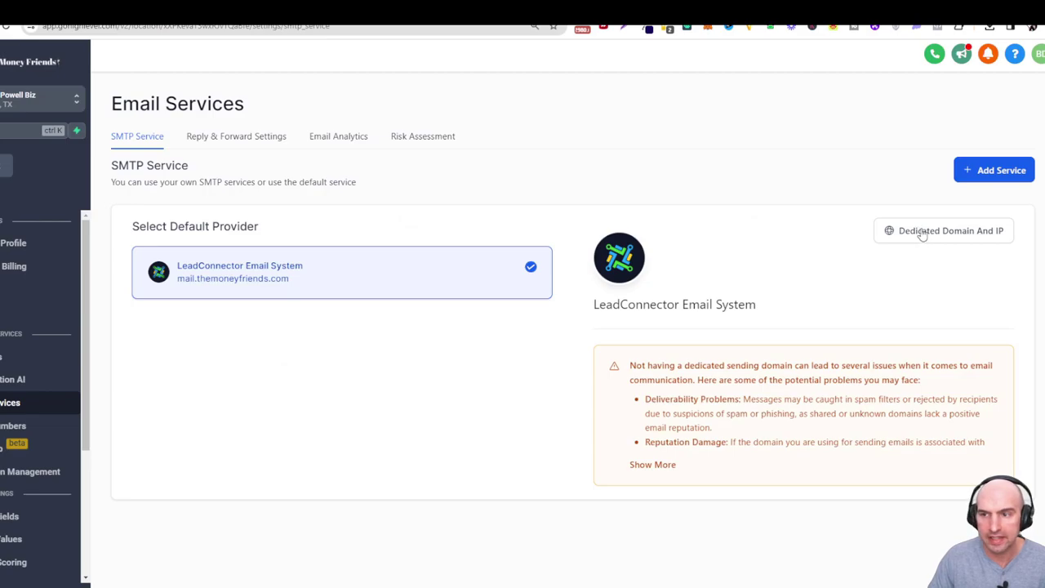
{"action": "left_click", "coordinate": [945, 235]}
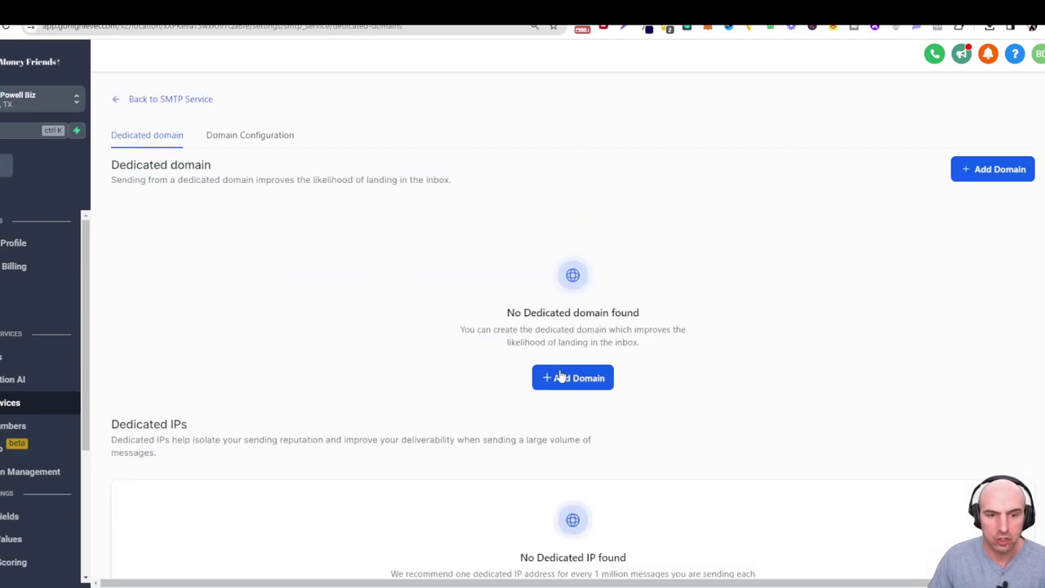
{"action": "left_click", "coordinate": [560, 375]}
Enter lc.going100.com as the domain name.
{"action": "left_click", "coordinate": [227, 227]}
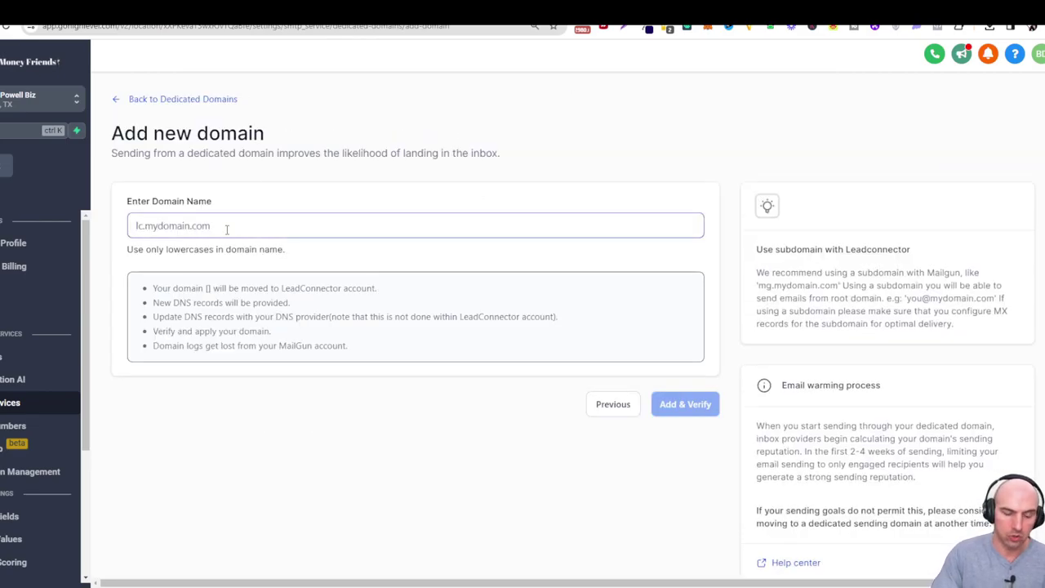
{"action": "type", "text": "mai"}
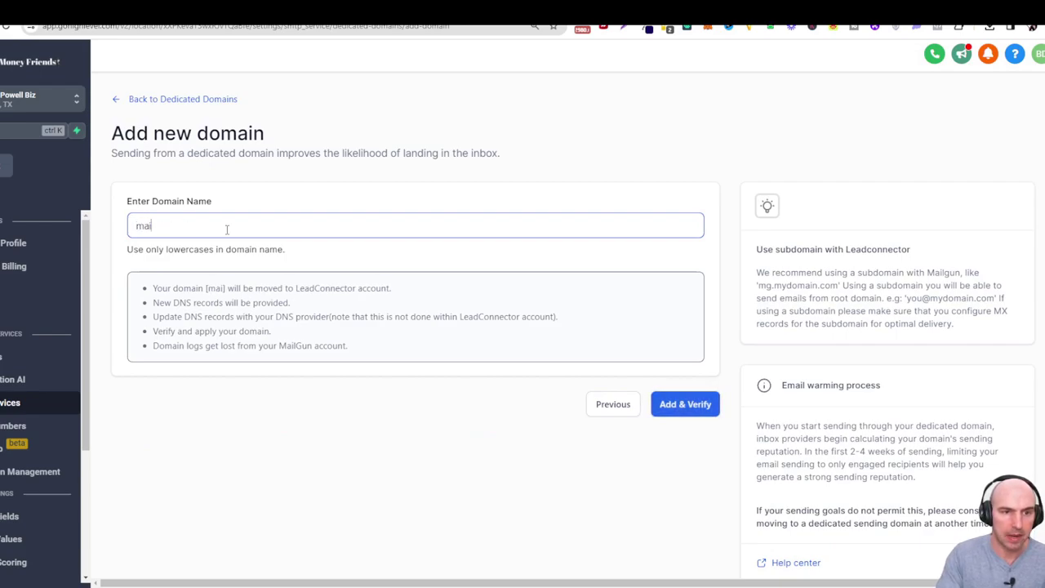
{"action": "key", "text": "BackSpace"}
{"action": "key", "text": "BackSpace"}
{"action": "key", "text": "BackSpace"}
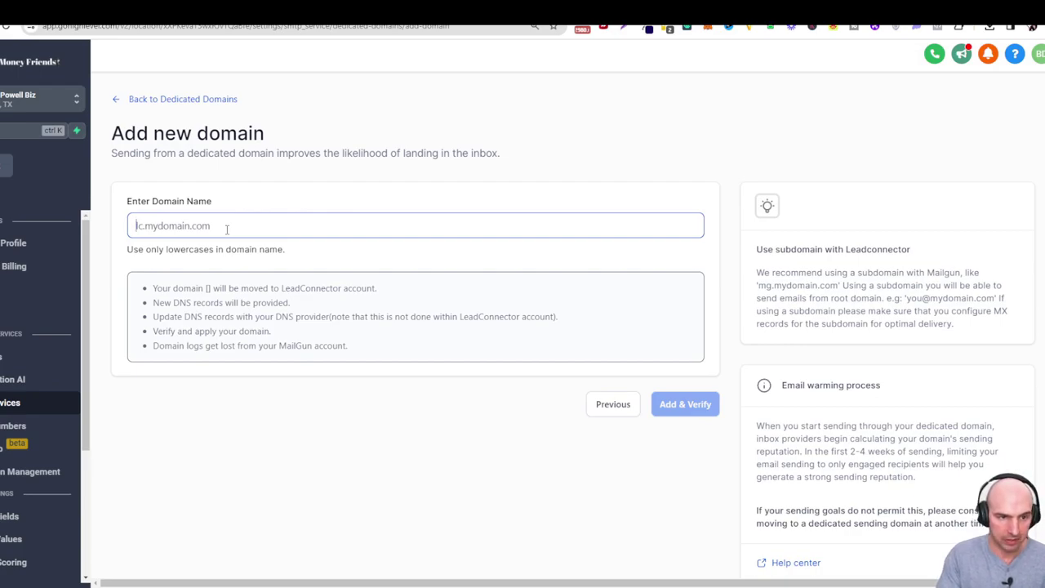
{"action": "type", "text": "lc."}
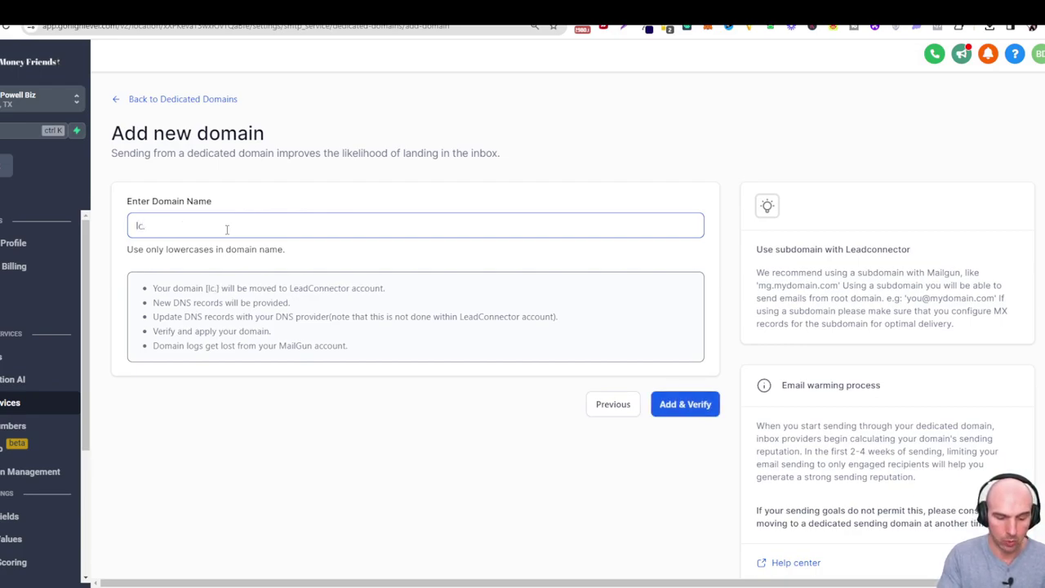
{"action": "type", "text": "going100.com"}
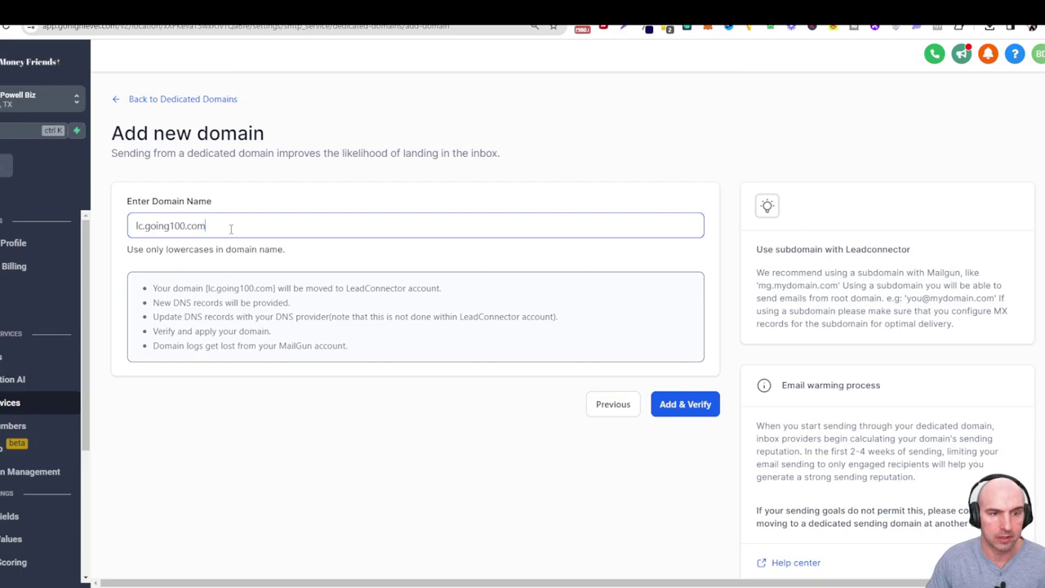
Add lc.going100.com and review the Host values of its generated TXT, CNAME and MX records.
{"action": "left_click", "coordinate": [655, 400]}
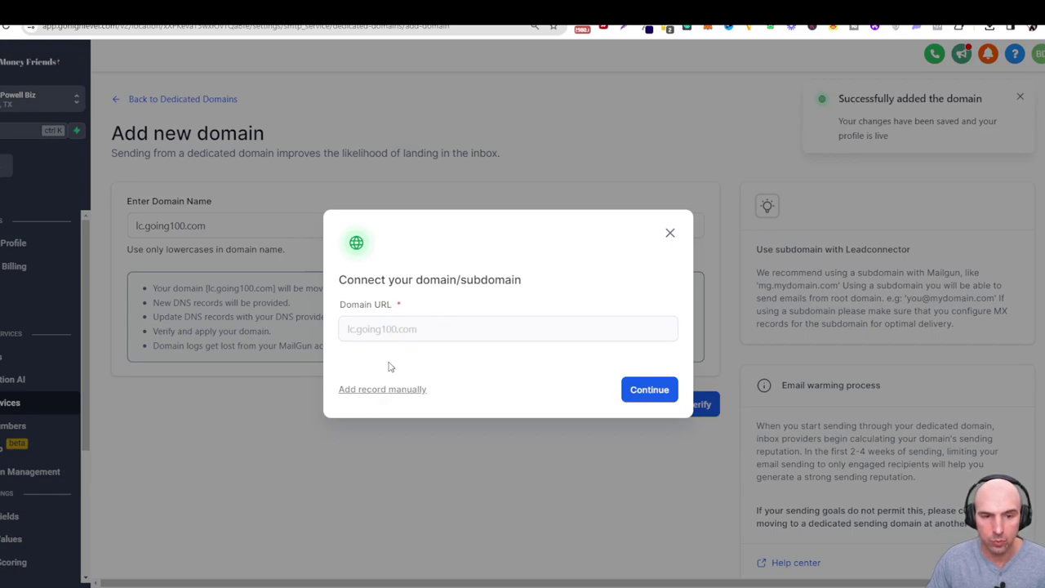
{"action": "left_click", "coordinate": [651, 392]}
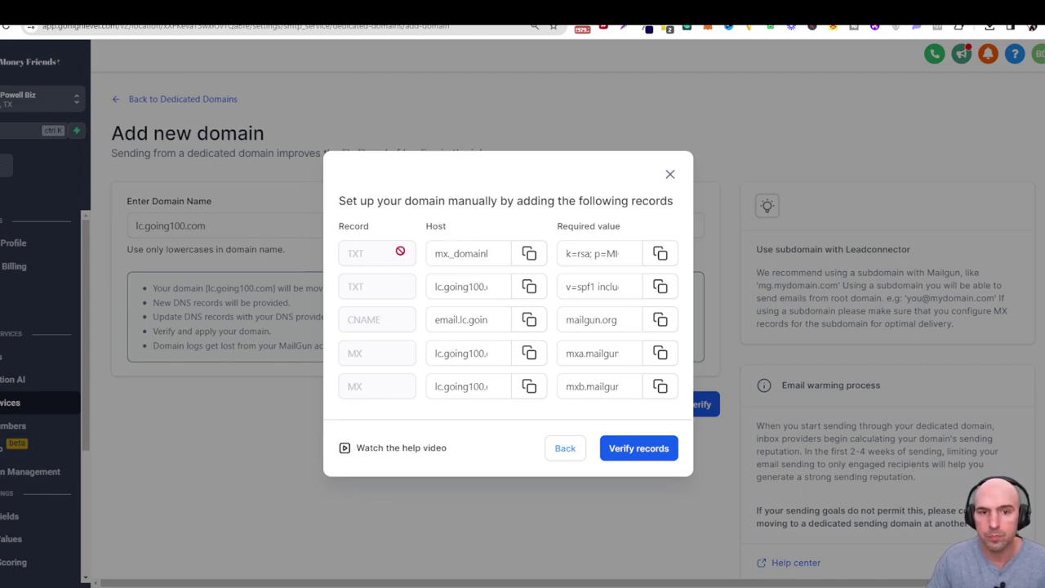
{"action": "left_click", "coordinate": [433, 254]}
{"action": "left_click_drag", "start_coordinate": [432, 254], "coordinate": [496, 258]}
{"action": "left_click", "coordinate": [457, 253]}
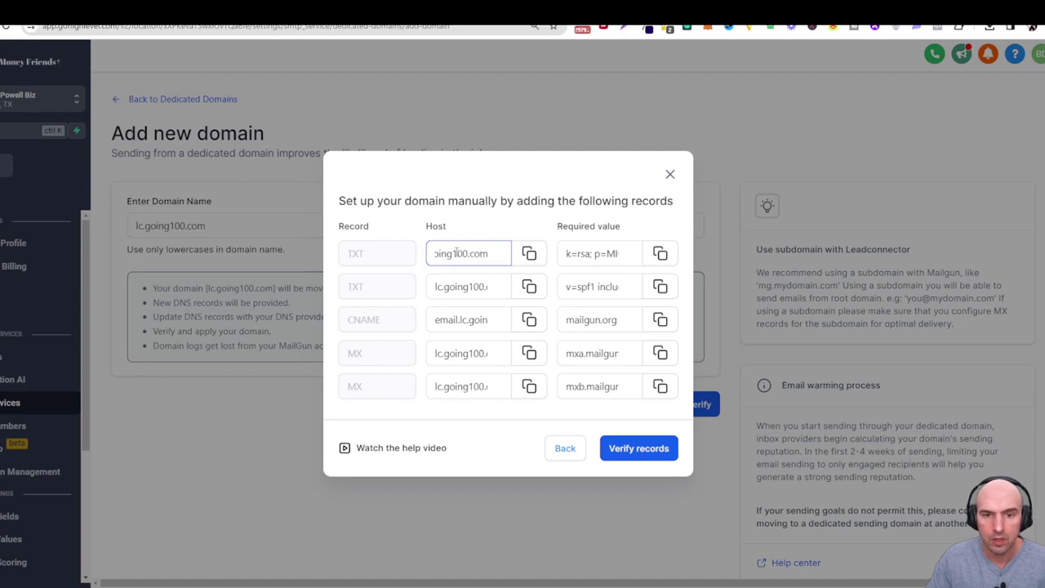
{"action": "triple_click", "coordinate": [458, 253]}
{"action": "left_click", "coordinate": [484, 254]}
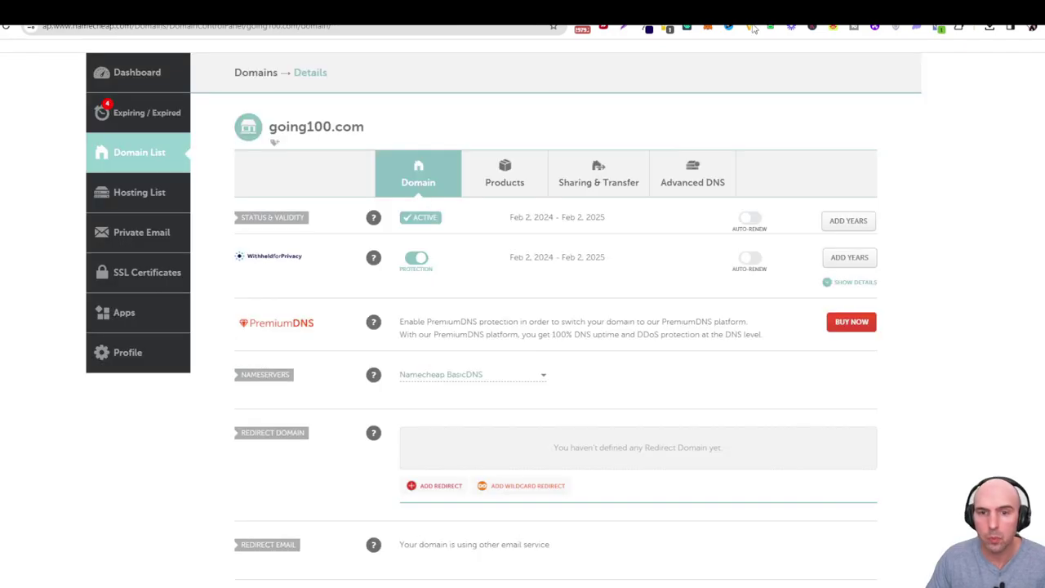
In Namecheap Advanced DNS, change the email CNAME host to lc with 1 min TTL and save.
{"action": "left_click", "coordinate": [681, 193]}
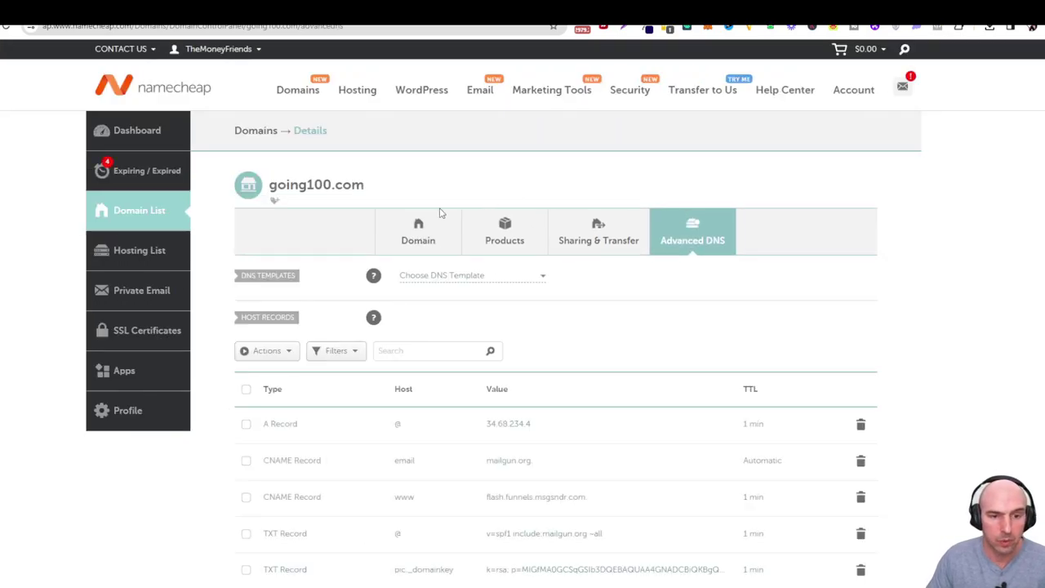
{"action": "scroll", "coordinate": [393, 291], "scroll_direction": "down", "scroll_amount": 2}
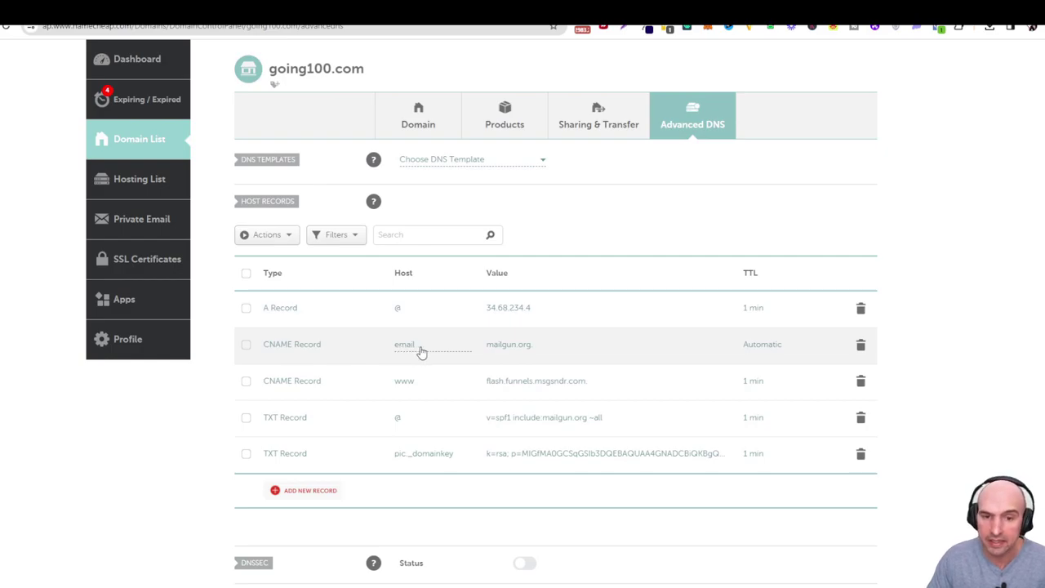
{"action": "left_click", "coordinate": [420, 351]}
{"action": "double_click", "coordinate": [418, 346]}
{"action": "type", "text": "lc"}
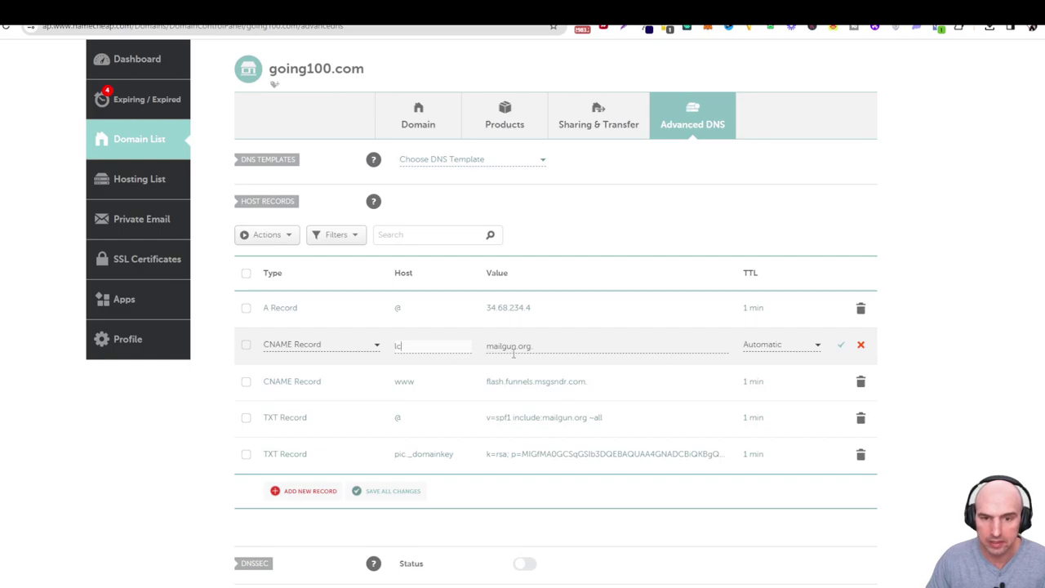
{"action": "left_click", "coordinate": [753, 345]}
{"action": "left_click", "coordinate": [763, 438]}
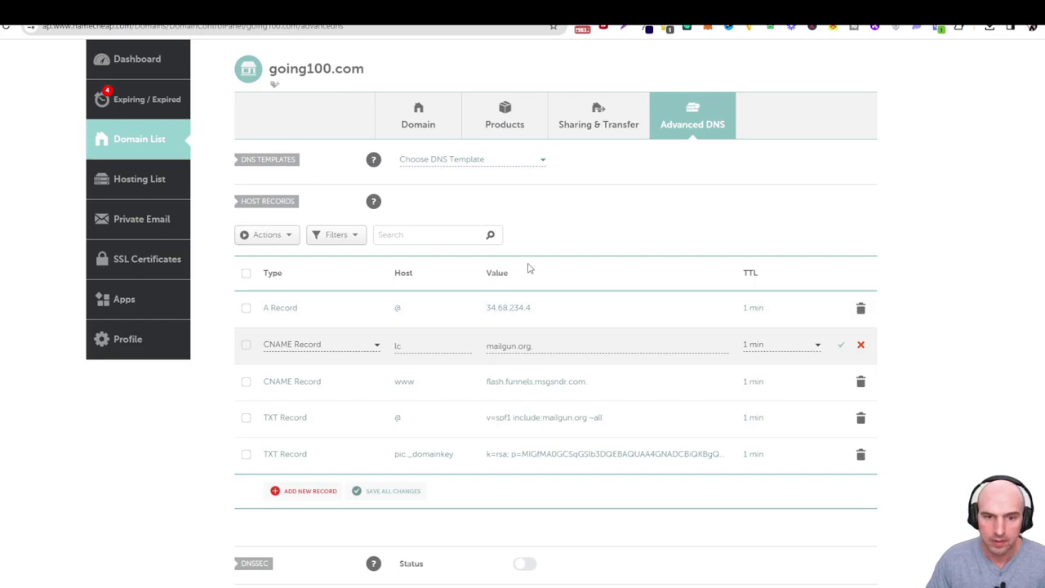
{"action": "left_click", "coordinate": [840, 345]}
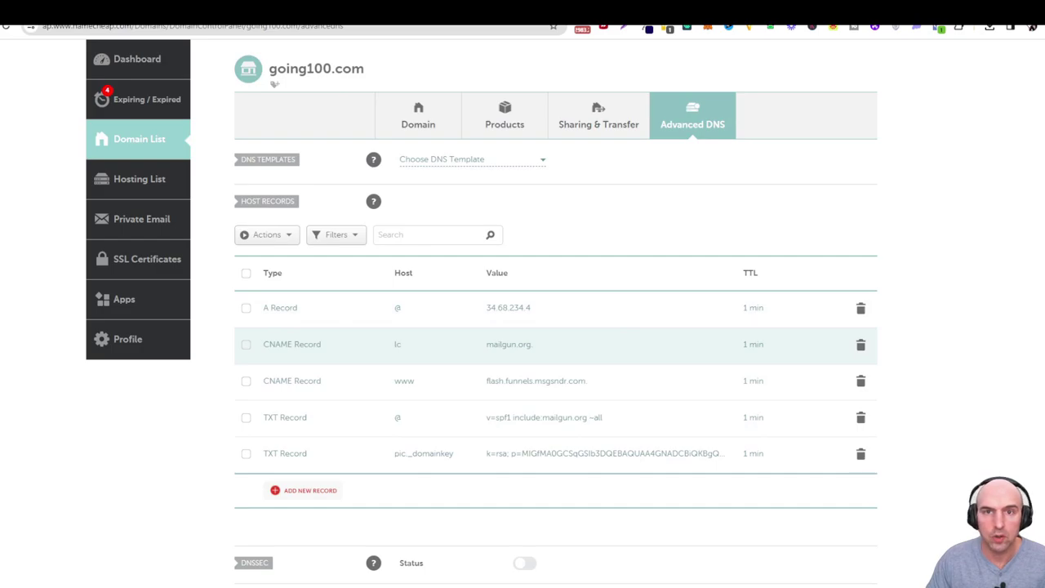
Select email.lc from GoHighLevel's required CNAME host and bring it back to Namecheap.
{"action": "key", "text": "ctrl+Tab"}
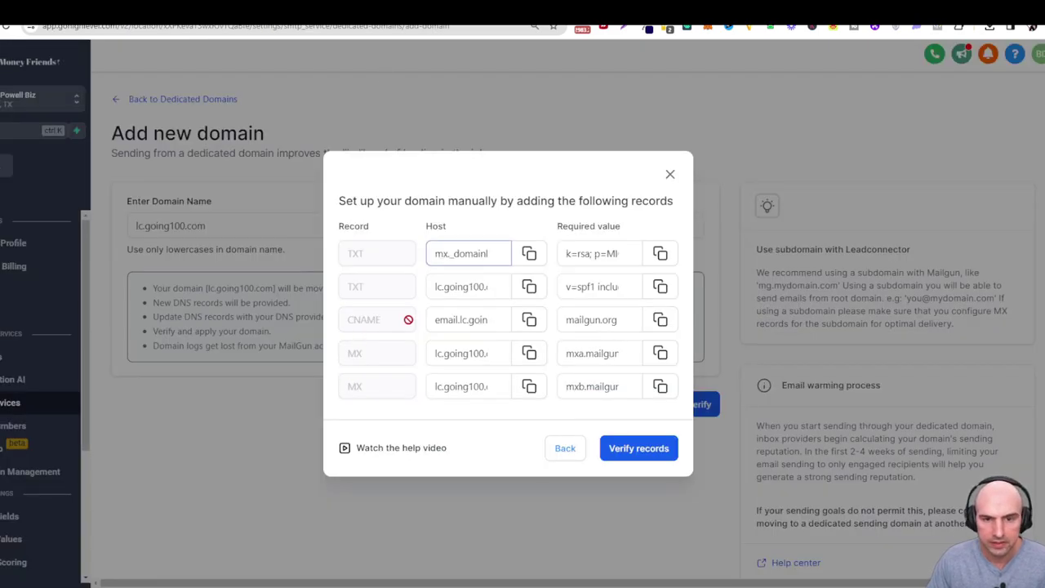
{"action": "left_click_drag", "start_coordinate": [468, 320], "coordinate": [433, 324]}
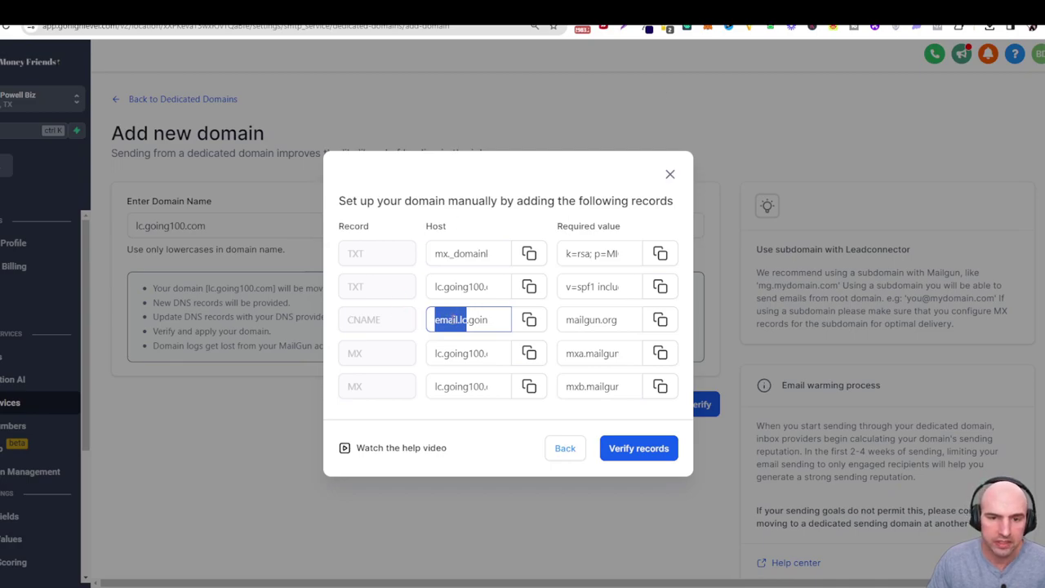
{"action": "left_click", "coordinate": [462, 321]}
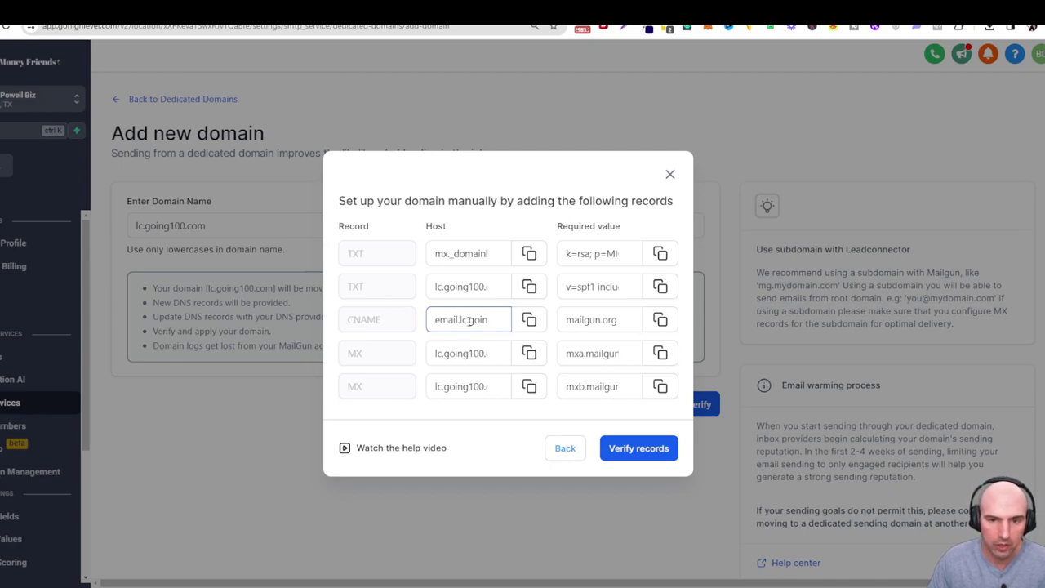
{"action": "left_click_drag", "start_coordinate": [464, 320], "coordinate": [431, 323]}
{"action": "key", "text": "ctrl+c"}
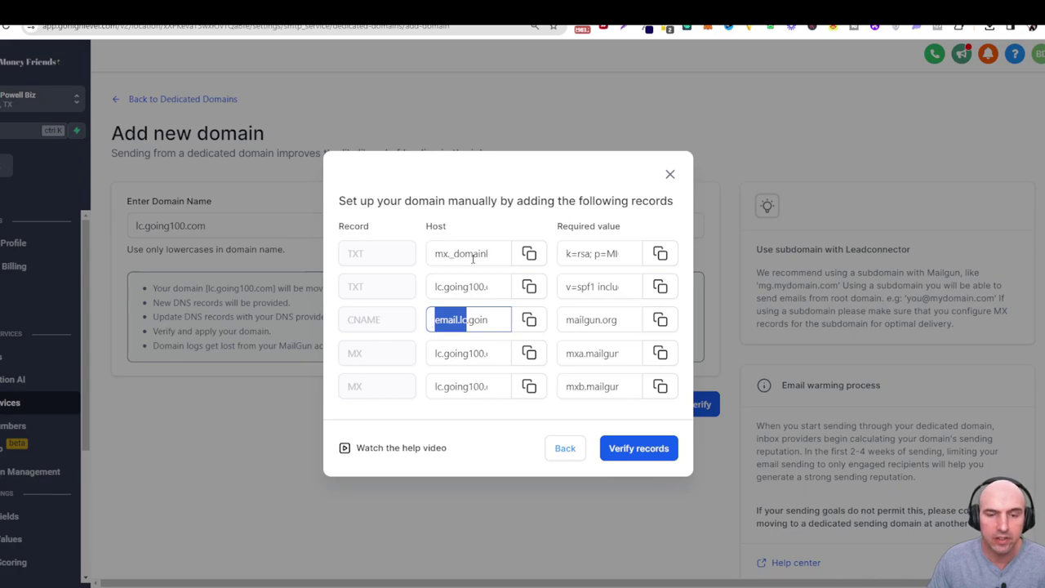
{"action": "key", "text": "ctrl+Tab"}
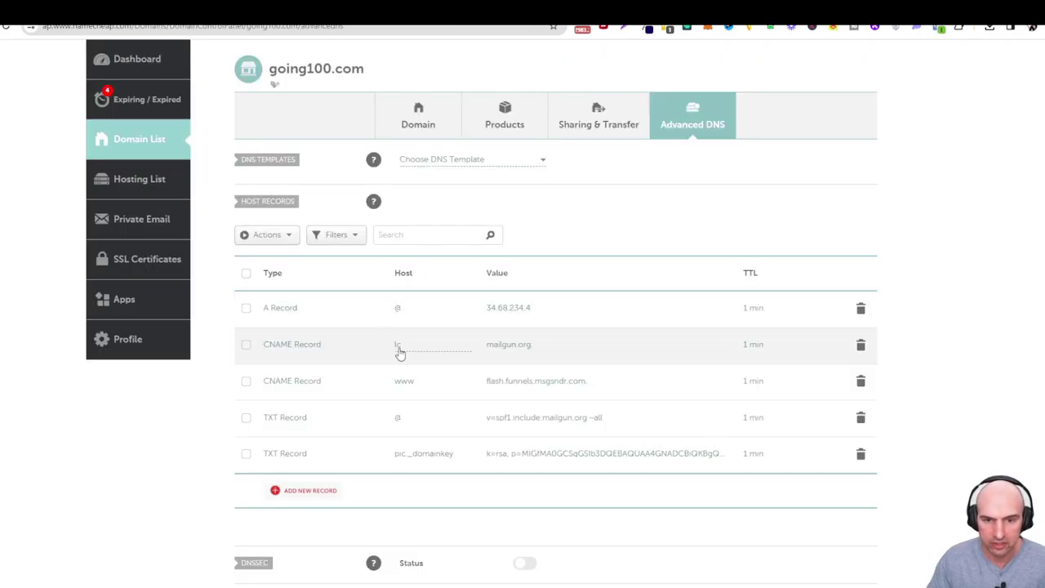
Paste email.lc as the mailgun.org CNAME host and save the record.
{"action": "left_click", "coordinate": [422, 344]}
{"action": "key", "text": "ctrl+a"}
{"action": "key", "text": "ctrl+v"}
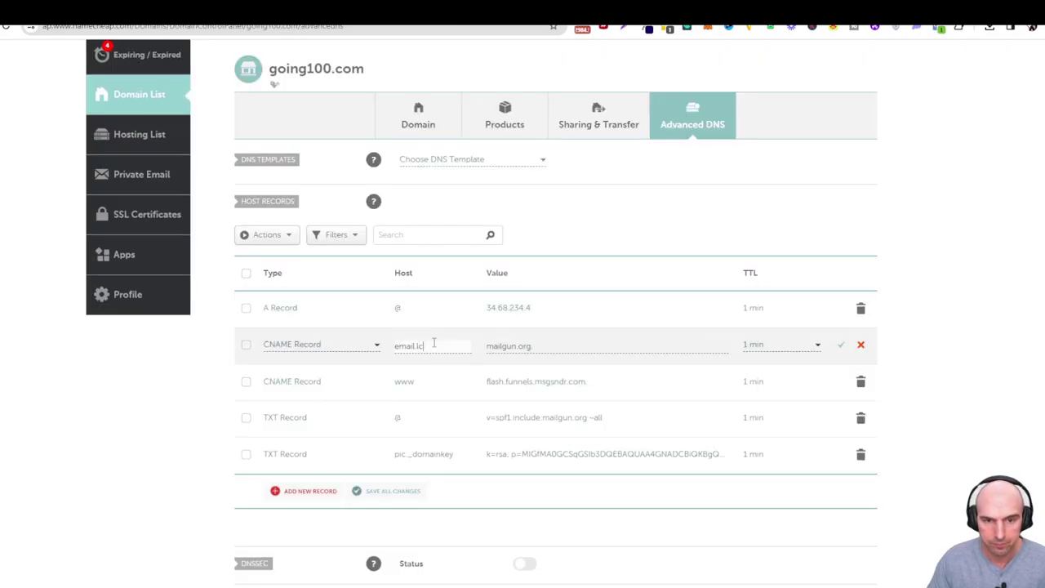
{"action": "left_click", "coordinate": [840, 344]}
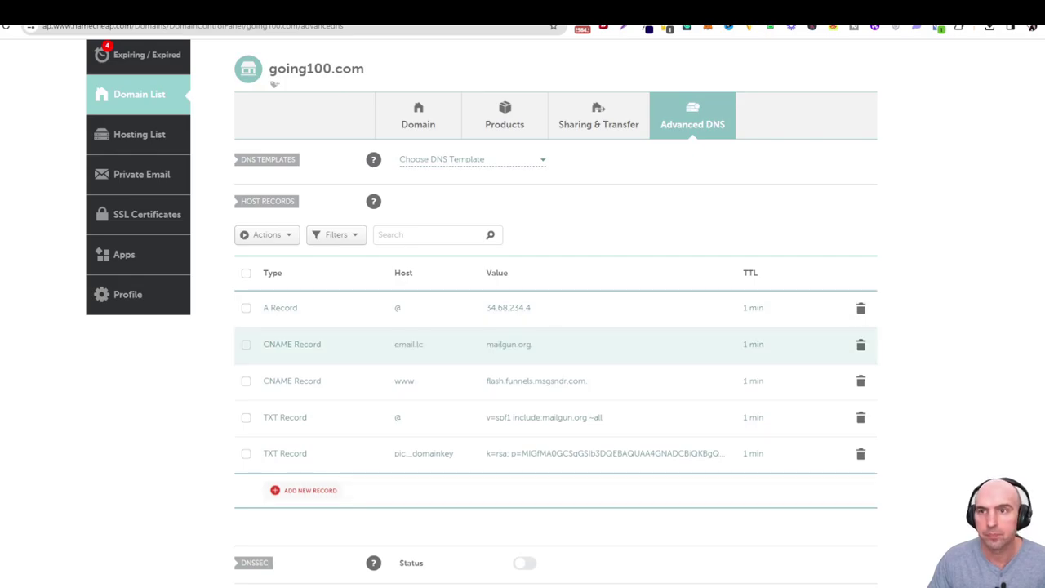
Select the lc prefix of GoHighLevel's required MX host and return to Namecheap.
{"action": "key", "text": "ctrl+shift+Tab"}
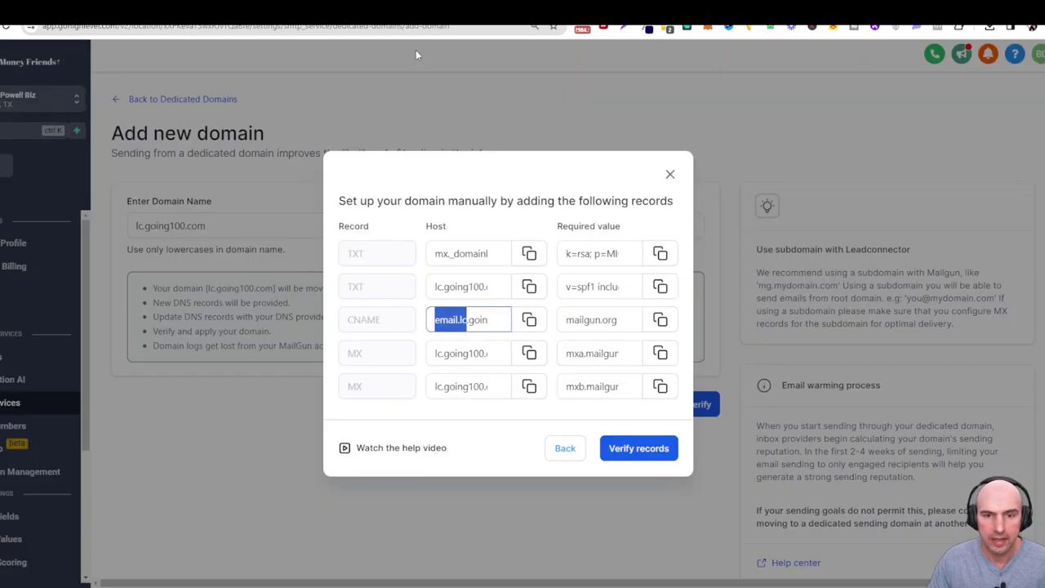
{"action": "left_click_drag", "start_coordinate": [445, 353], "coordinate": [434, 353]}
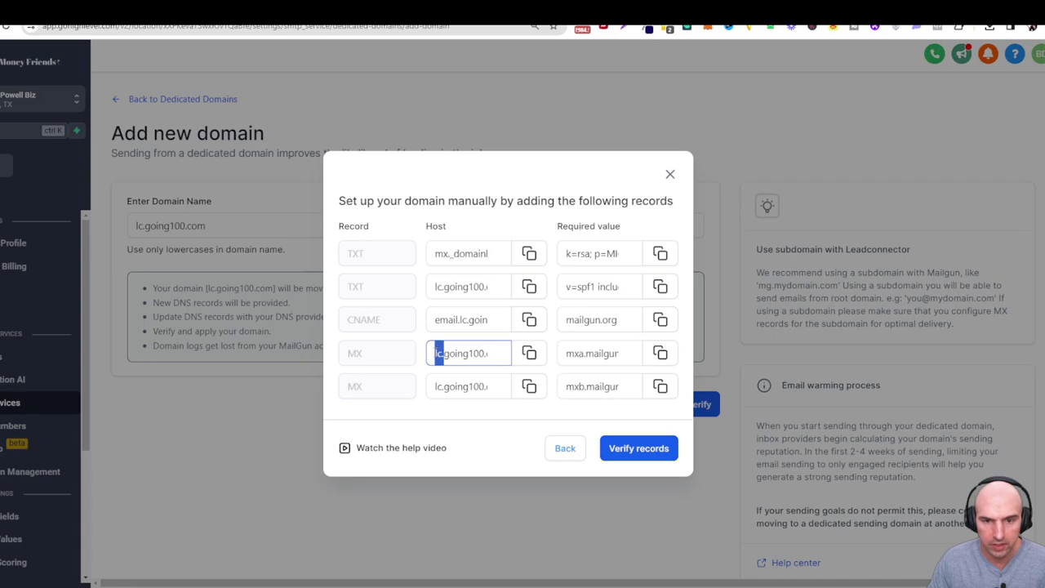
{"action": "key", "text": "ctrl+Tab"}
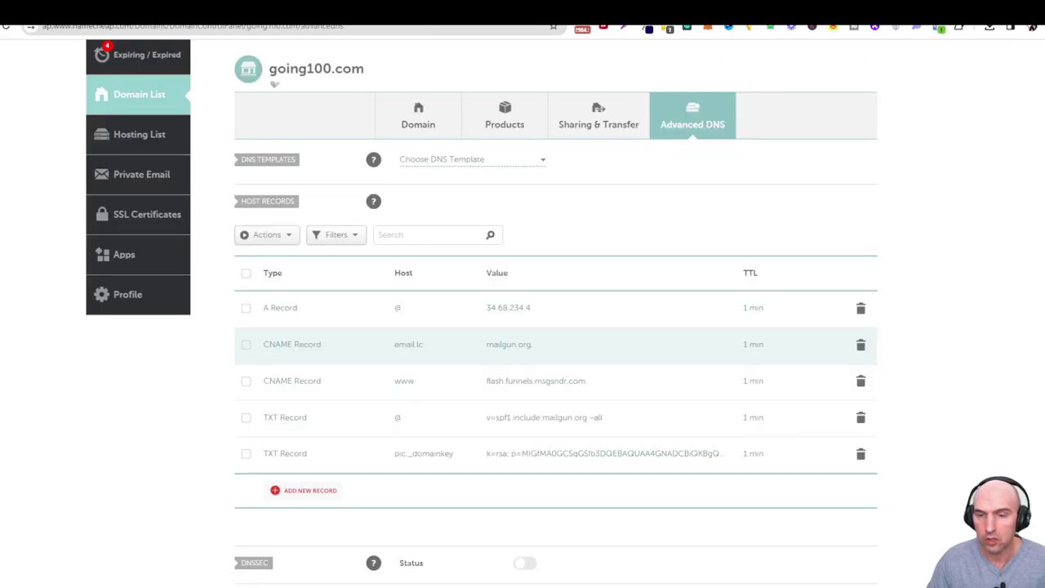
Look through the Mail Settings service options in Namecheap Advanced DNS.
{"action": "scroll", "coordinate": [345, 326], "scroll_direction": "down", "scroll_amount": 5}
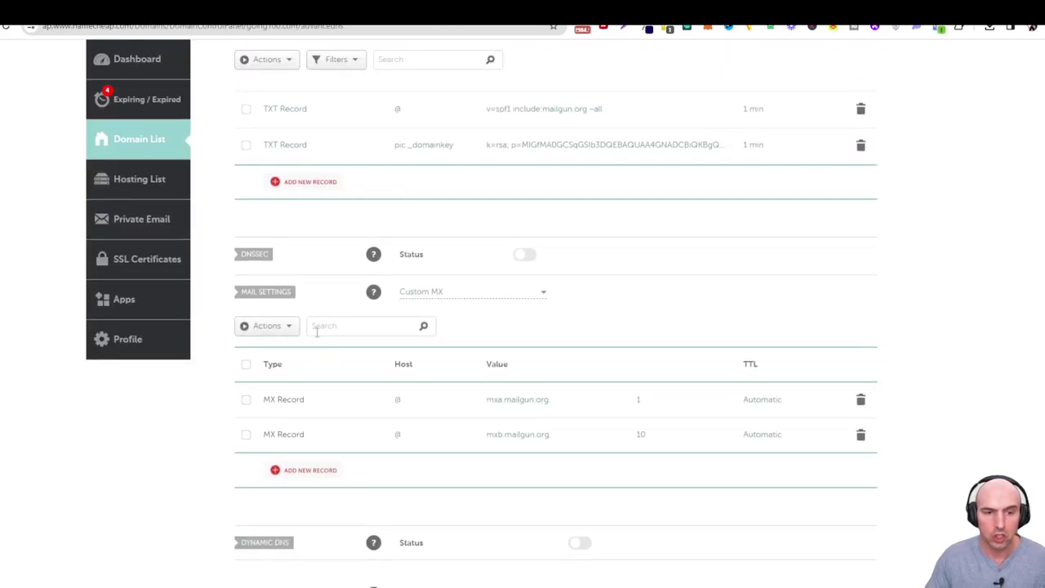
{"action": "scroll", "coordinate": [277, 302], "scroll_direction": "up", "scroll_amount": 3}
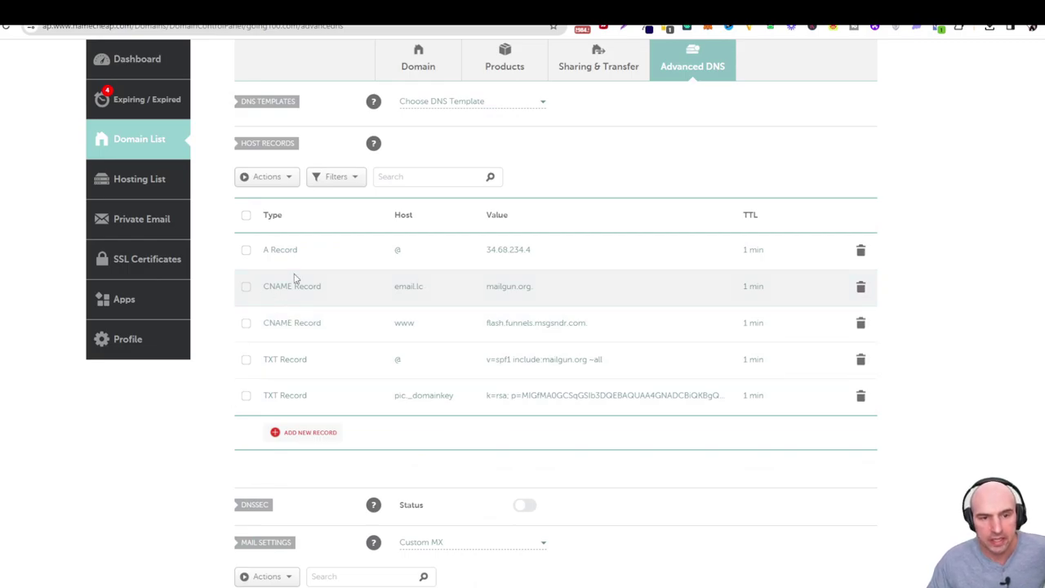
{"action": "scroll", "coordinate": [348, 324], "scroll_direction": "down", "scroll_amount": 3}
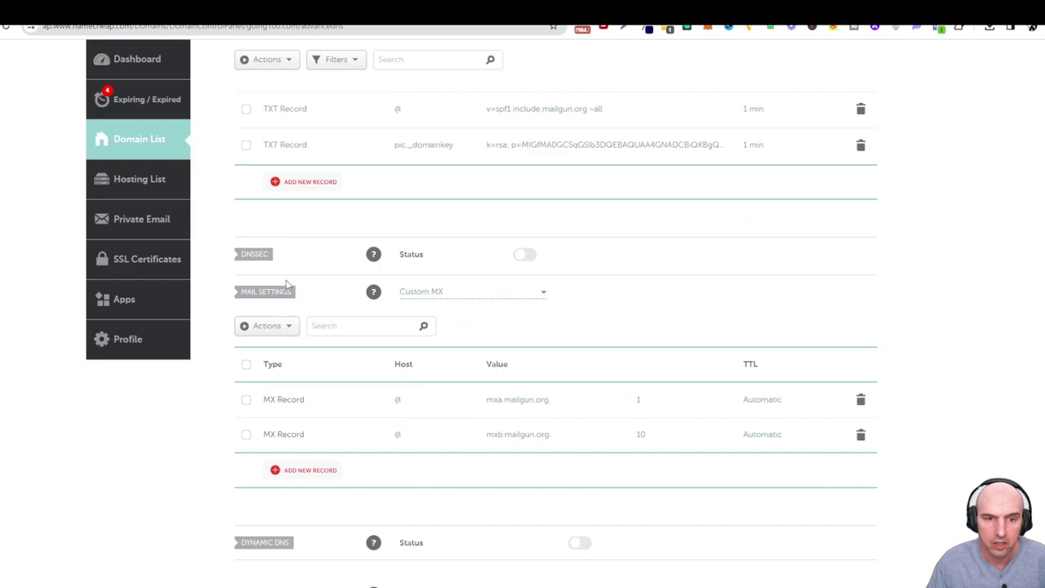
{"action": "left_click", "coordinate": [543, 299]}
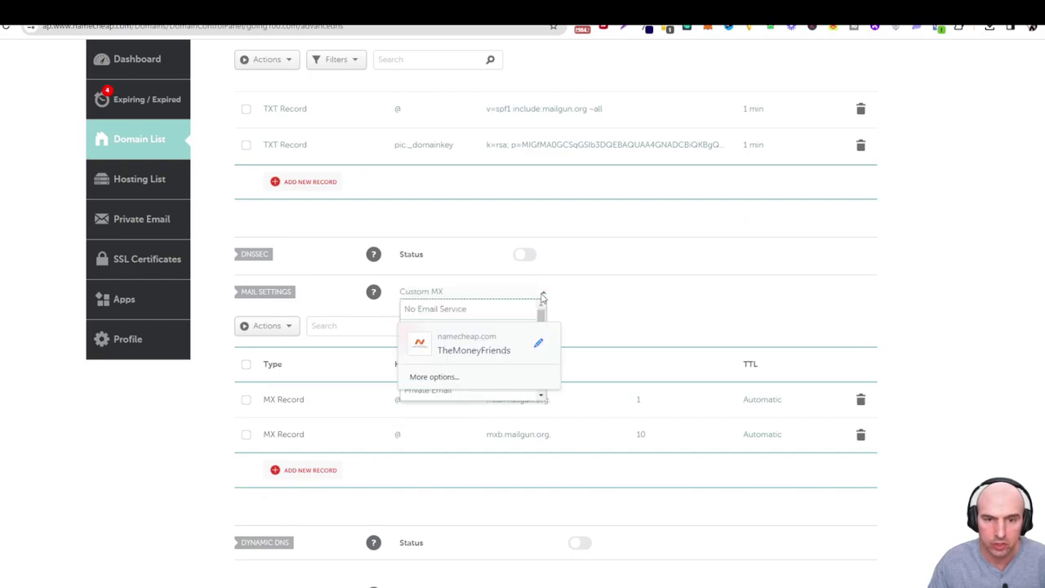
{"action": "left_click", "coordinate": [543, 299]}
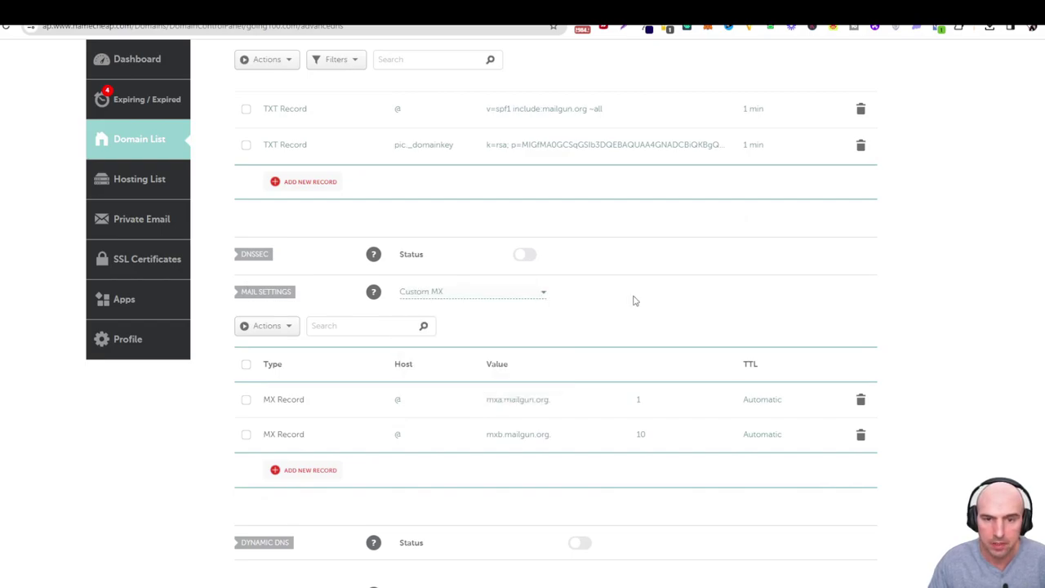
{"action": "left_click", "coordinate": [544, 297]}
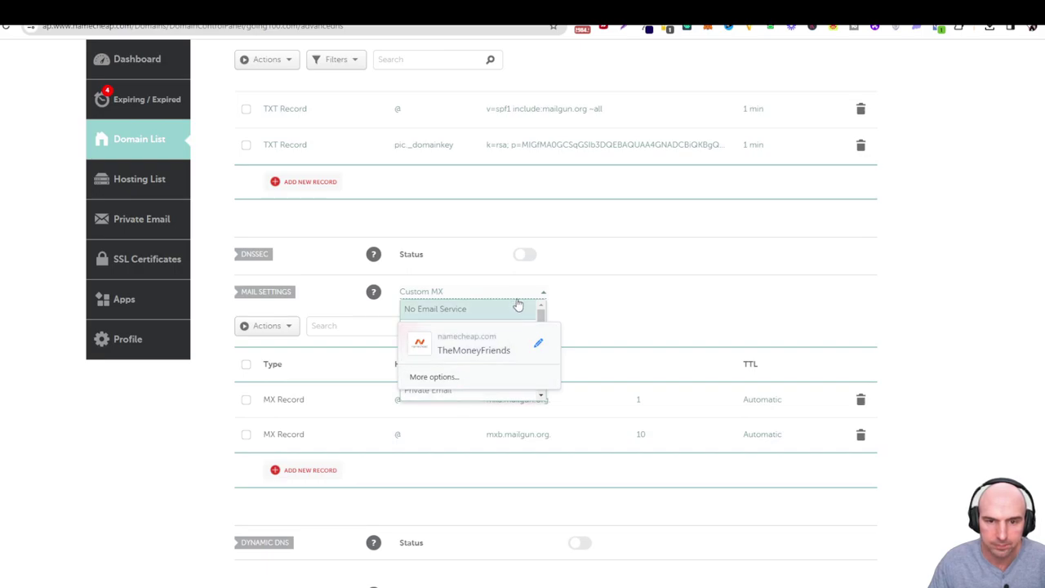
{"action": "left_click", "coordinate": [518, 296]}
{"action": "left_click", "coordinate": [518, 293]}
{"action": "left_click", "coordinate": [535, 298]}
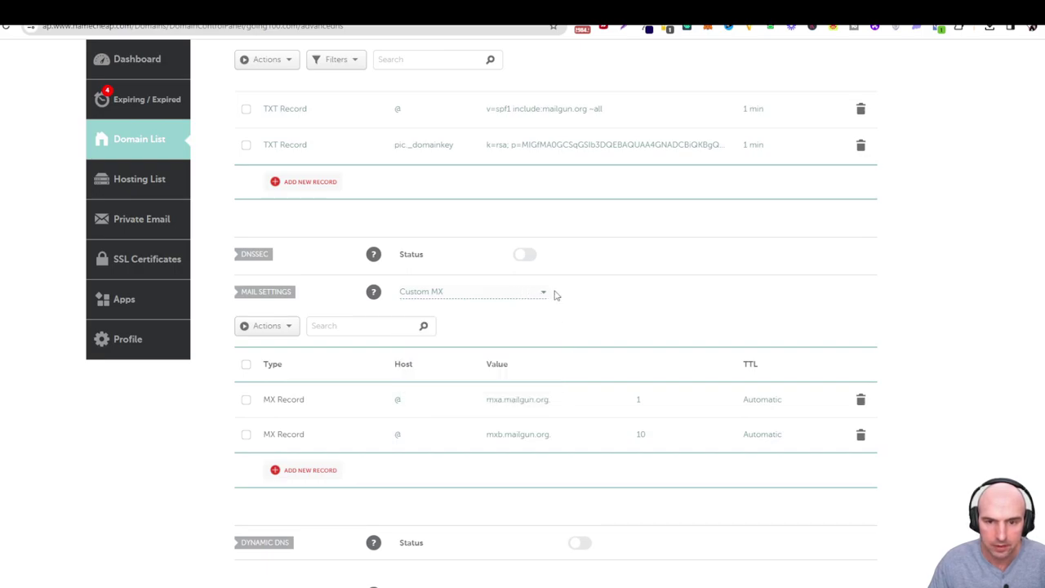
{"action": "left_click", "coordinate": [545, 297]}
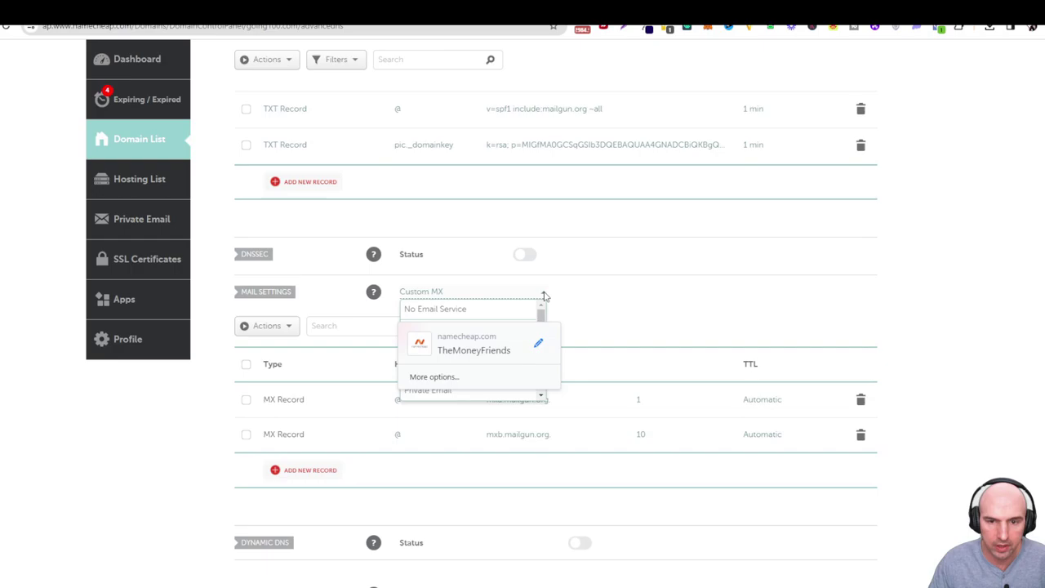
{"action": "left_click", "coordinate": [523, 377]}
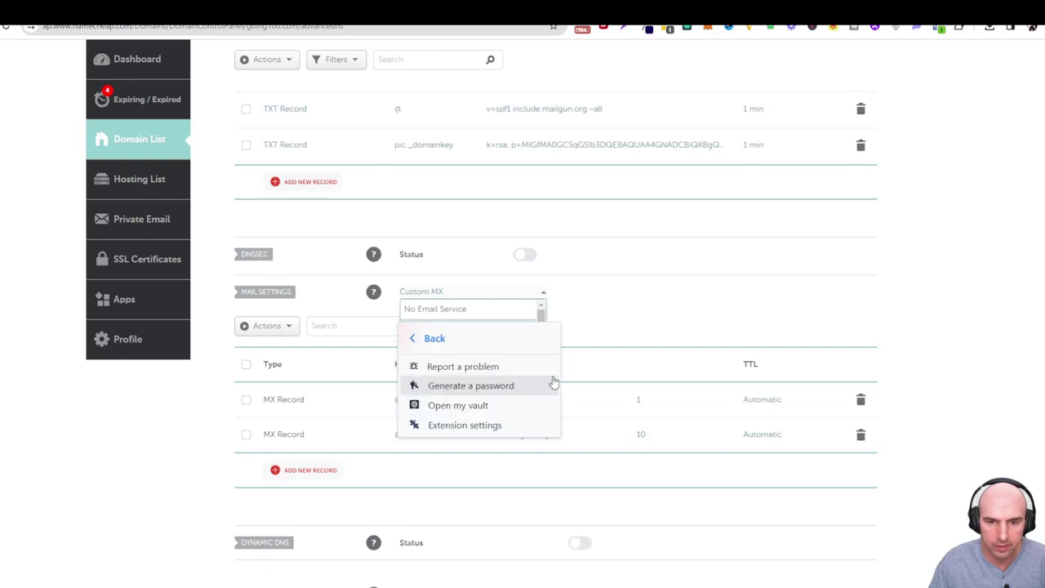
{"action": "left_click", "coordinate": [462, 349]}
{"action": "left_click", "coordinate": [668, 348]}
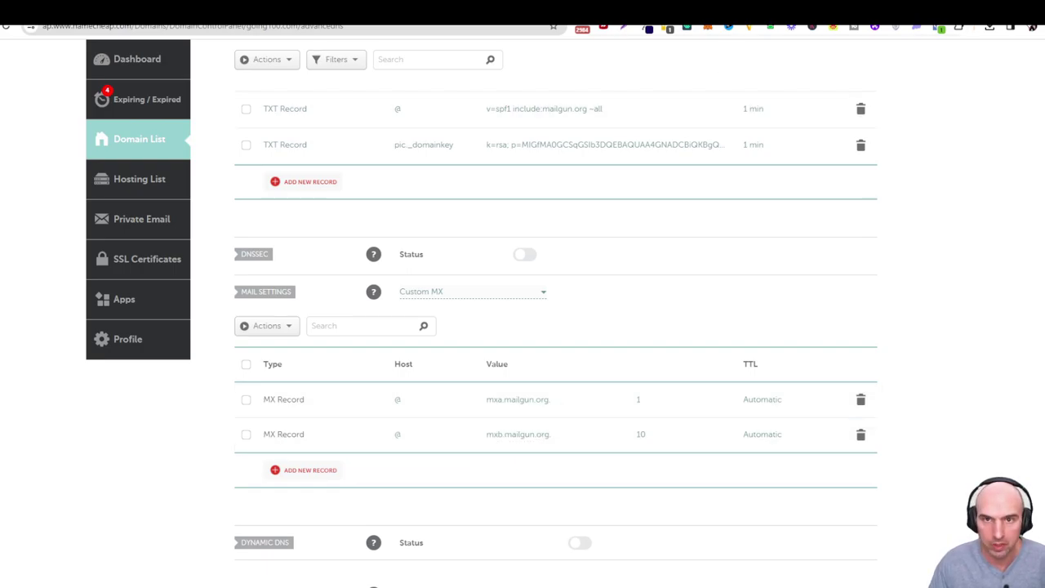
Change both Mailgun MX records' host from @ to lc and save them.
{"action": "key", "text": "ctrl+Tab"}
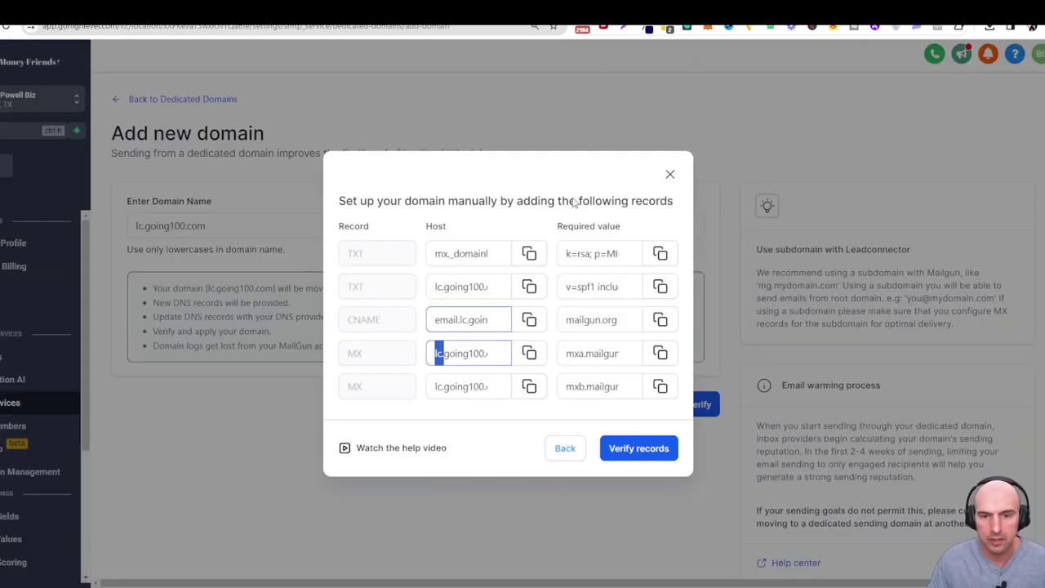
{"action": "key", "text": "ctrl+shift+Tab"}
{"action": "left_click", "coordinate": [400, 400]}
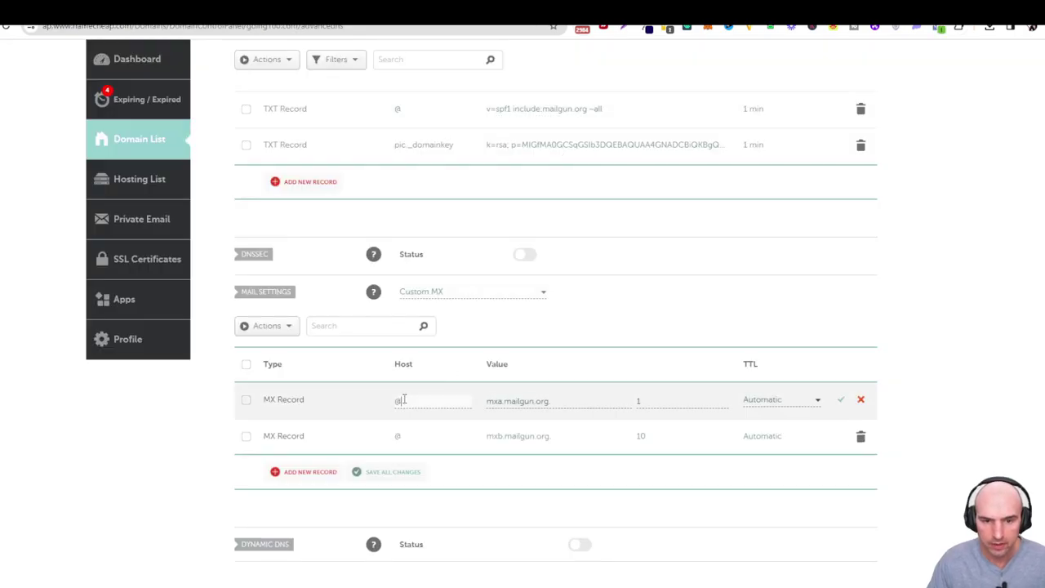
{"action": "key", "text": "ctrl+a"}
{"action": "key", "text": "BackSpace"}
{"action": "type", "text": "lc"}
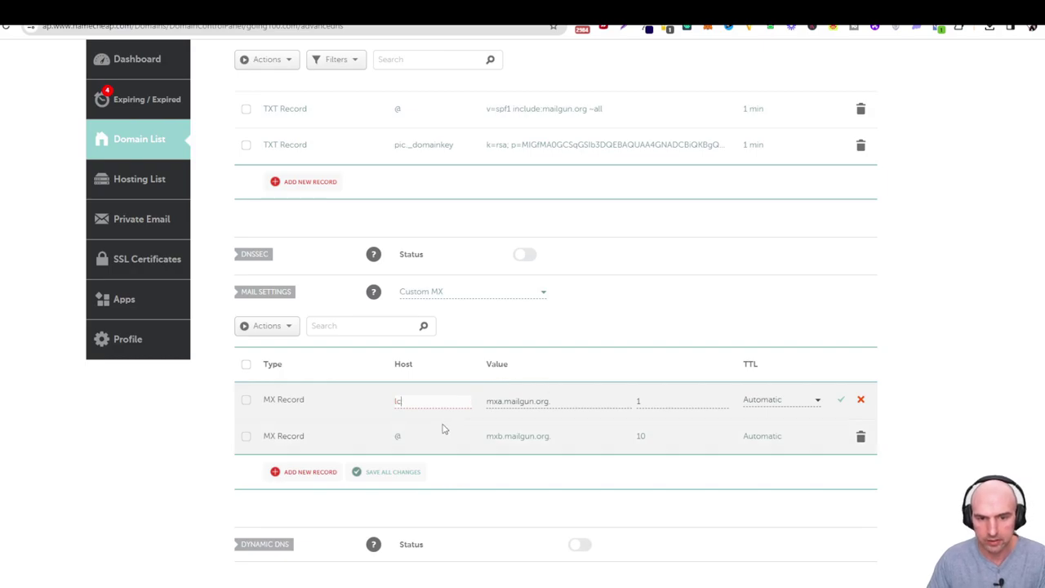
{"action": "left_click", "coordinate": [419, 434]}
{"action": "key", "text": "ctrl+a"}
{"action": "key", "text": "BackSpace"}
{"action": "type", "text": "lc"}
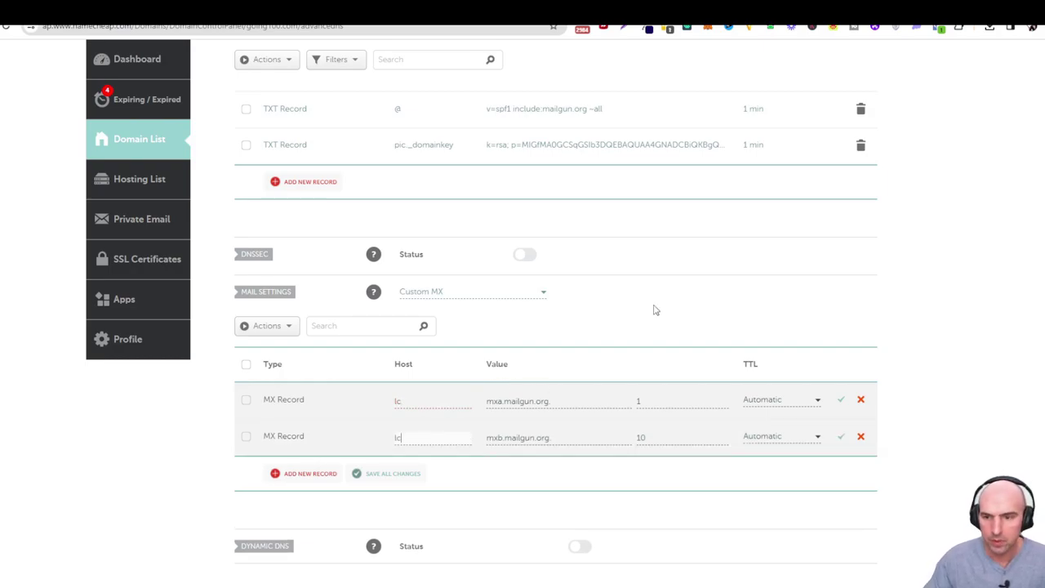
{"action": "left_click", "coordinate": [841, 399]}
{"action": "left_click", "coordinate": [841, 436]}
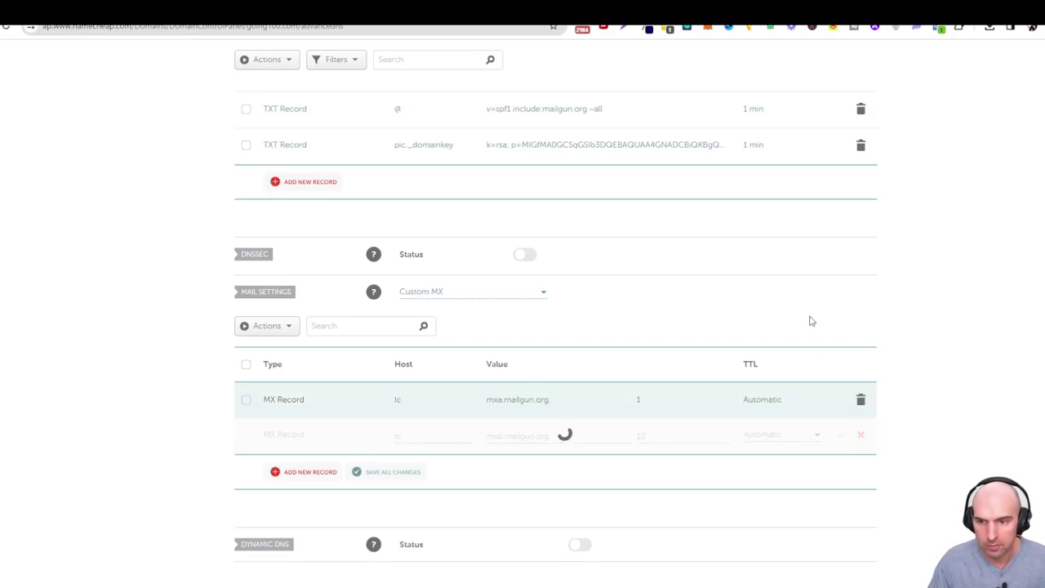
Check the full DKIM record host that GoHighLevel requires.
{"action": "key", "text": "ctrl+Tab"}
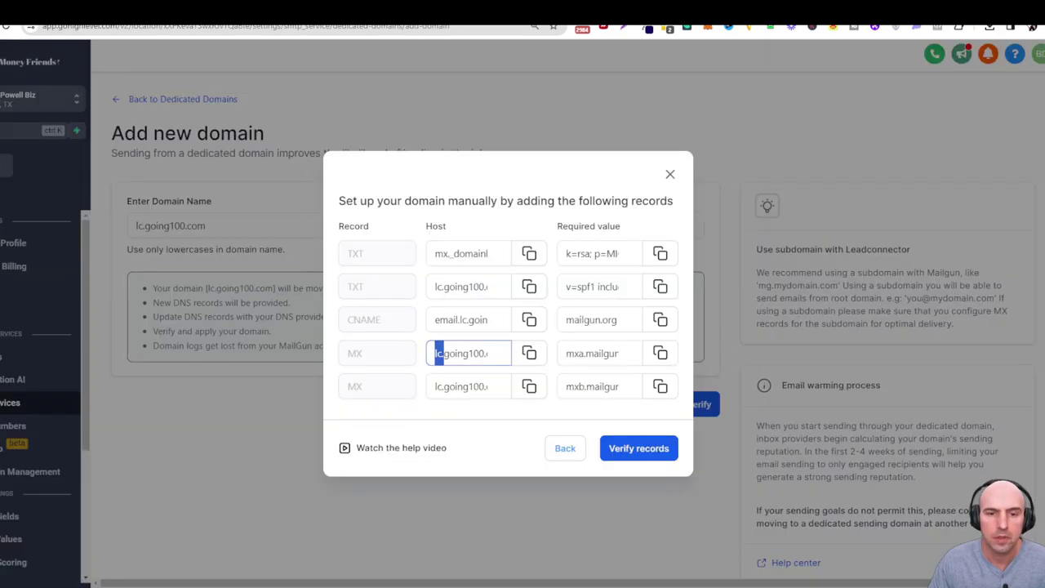
{"action": "left_click", "coordinate": [449, 353]}
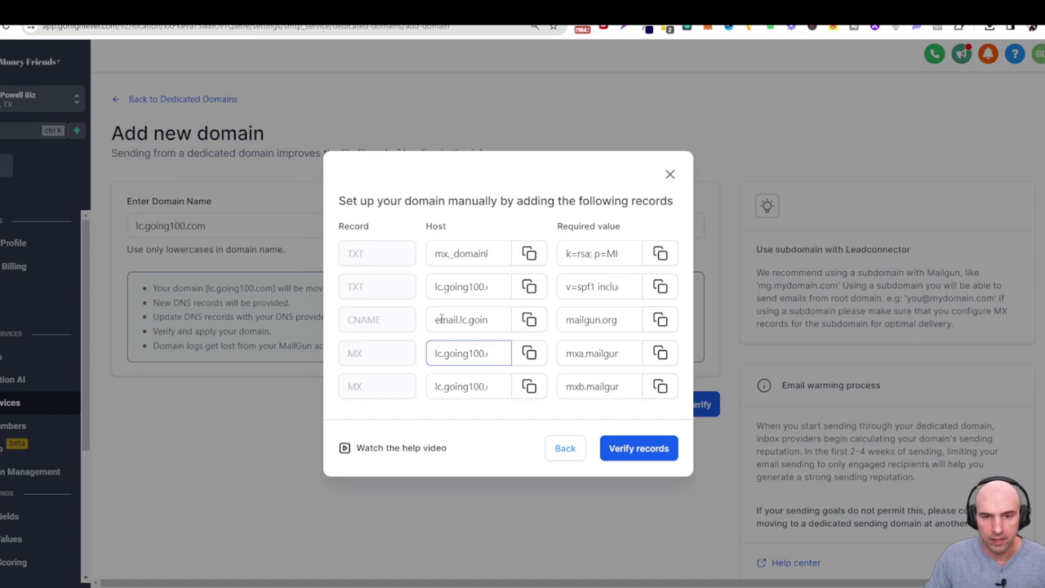
{"action": "left_click_drag", "start_coordinate": [439, 258], "coordinate": [458, 262]}
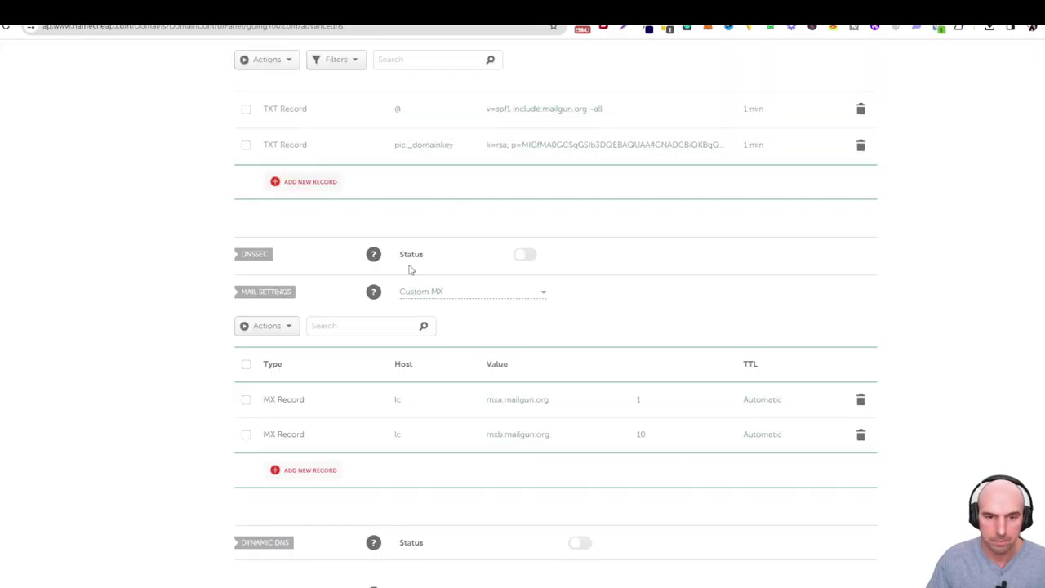
Set the DKIM TXT record's host to mx._domainkey.lc with GoHighLevel's key value and save.
{"action": "scroll", "coordinate": [410, 270], "scroll_direction": "up", "scroll_amount": 4}
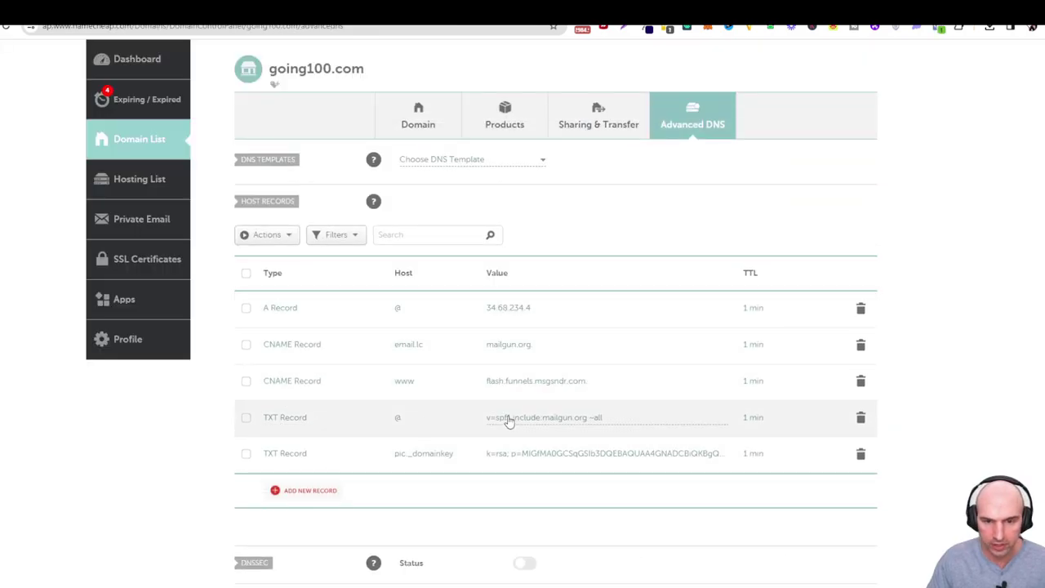
{"action": "left_click", "coordinate": [463, 454]}
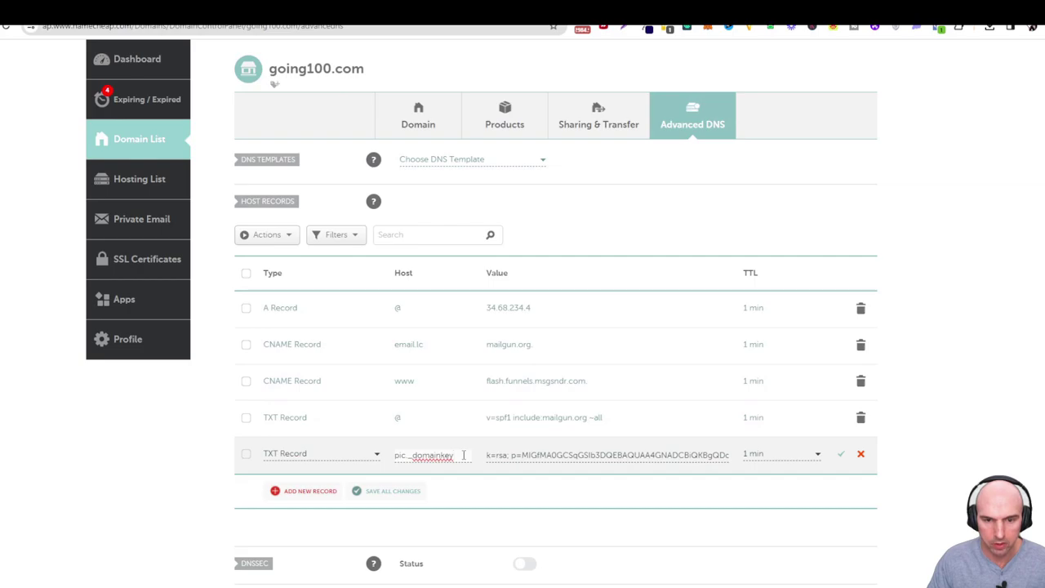
{"action": "triple_click", "coordinate": [463, 455]}
{"action": "type", "text": "mx._domainkey"}
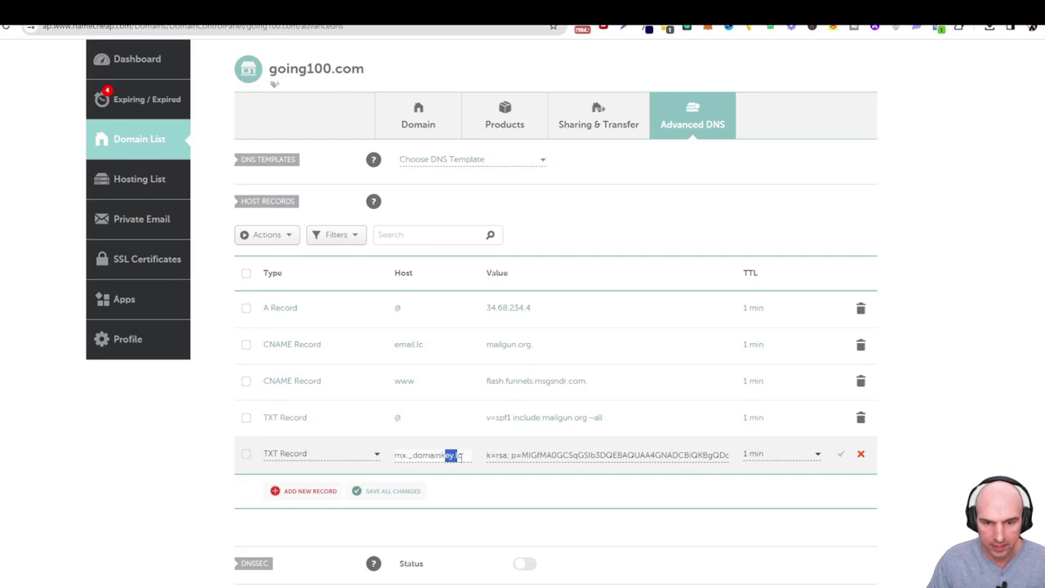
{"action": "left_click", "coordinate": [463, 455]}
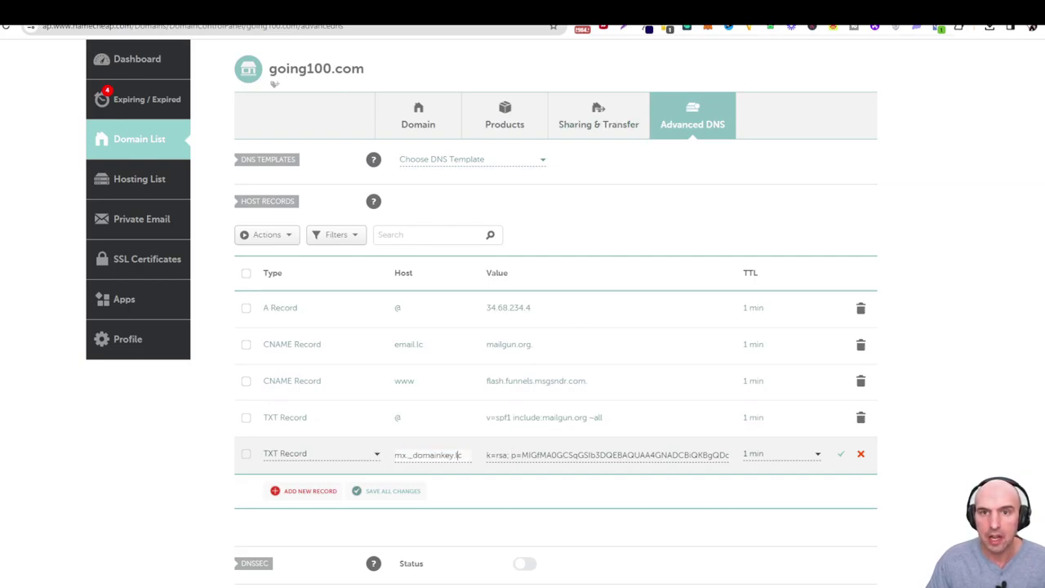
{"action": "key", "text": "ctrl+Tab"}
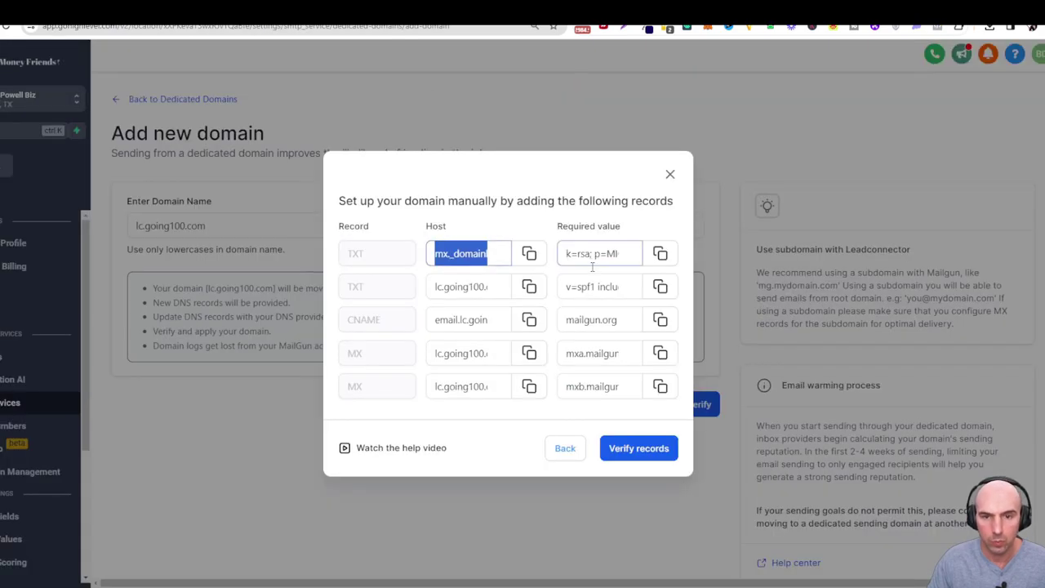
{"action": "left_click", "coordinate": [660, 253]}
{"action": "key", "text": "ctrl+shift+Tab"}
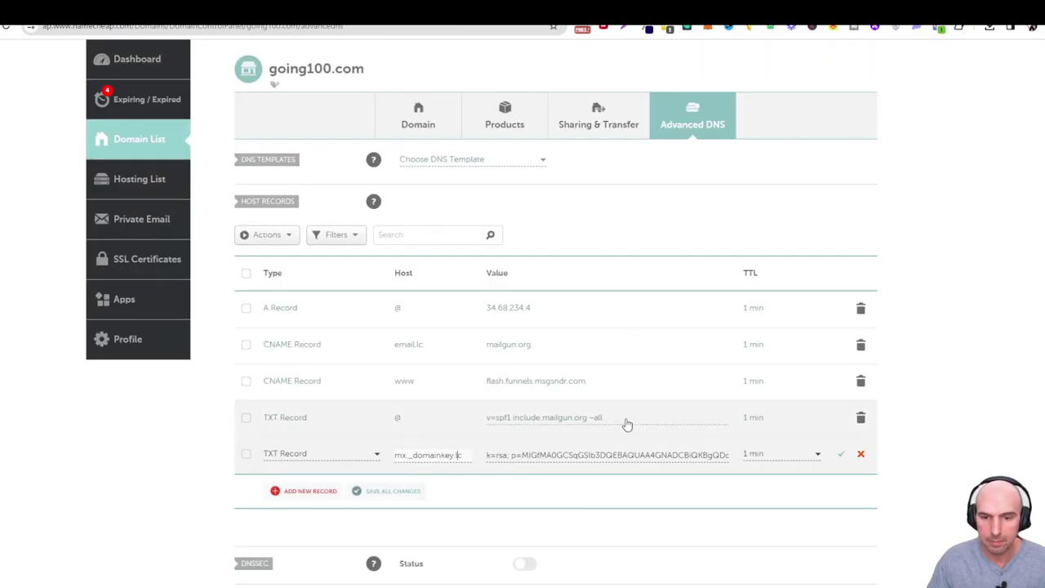
{"action": "left_click", "coordinate": [840, 454]}
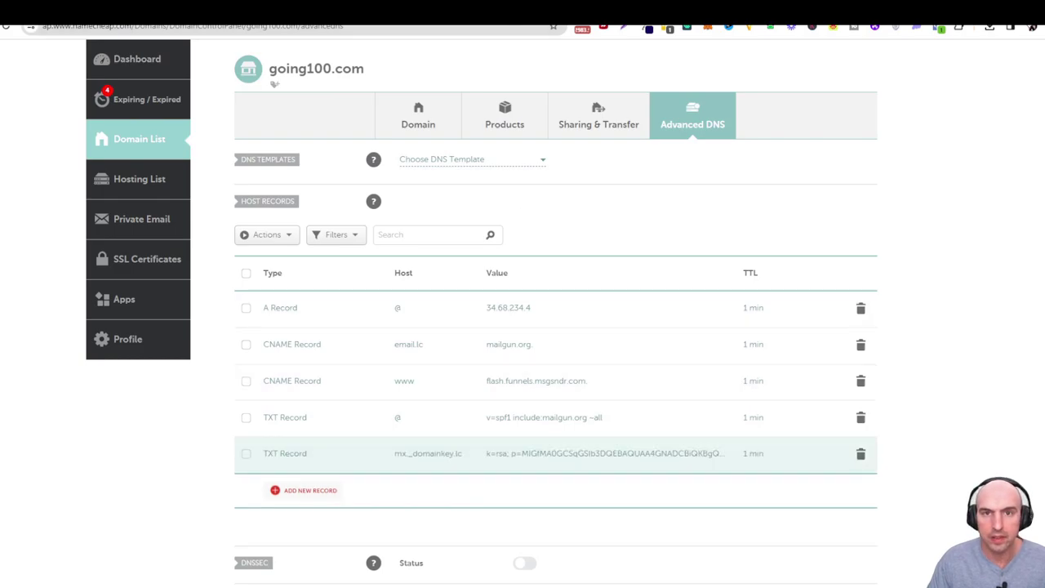
Move the SPF TXT record to host lc with GoHighLevel's required value and save.
{"action": "key", "text": "ctrl+Tab"}
{"action": "left_click", "coordinate": [466, 295]}
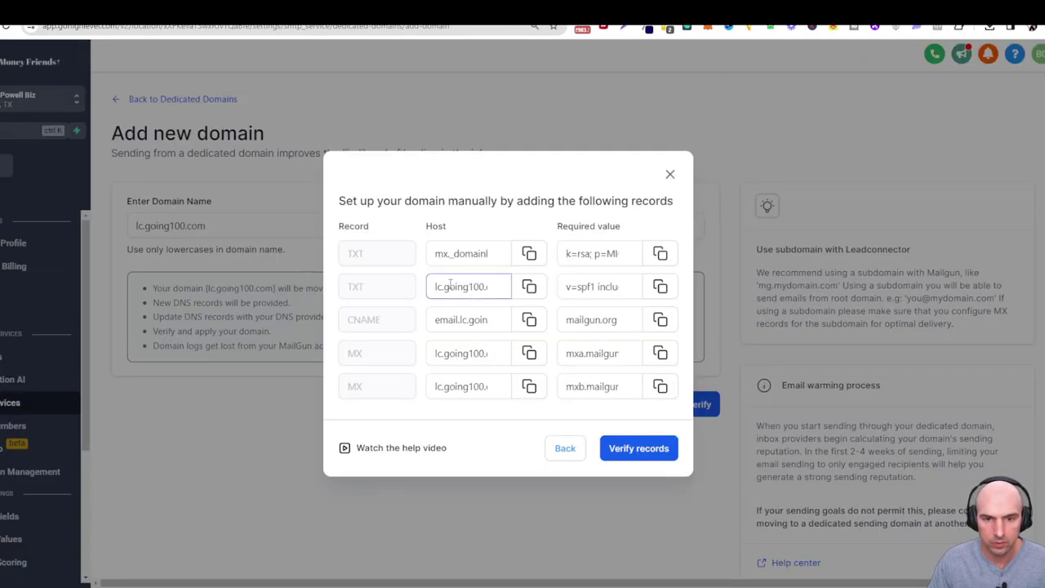
{"action": "left_click_drag", "start_coordinate": [439, 286], "coordinate": [459, 249]}
{"action": "key", "text": "ctrl+Tab"}
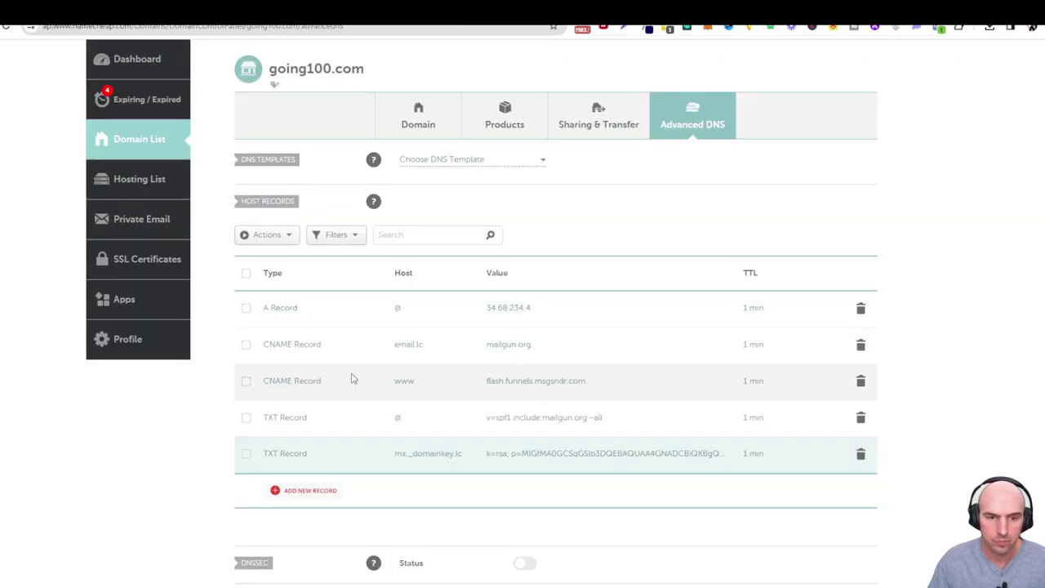
{"action": "left_click", "coordinate": [420, 417]}
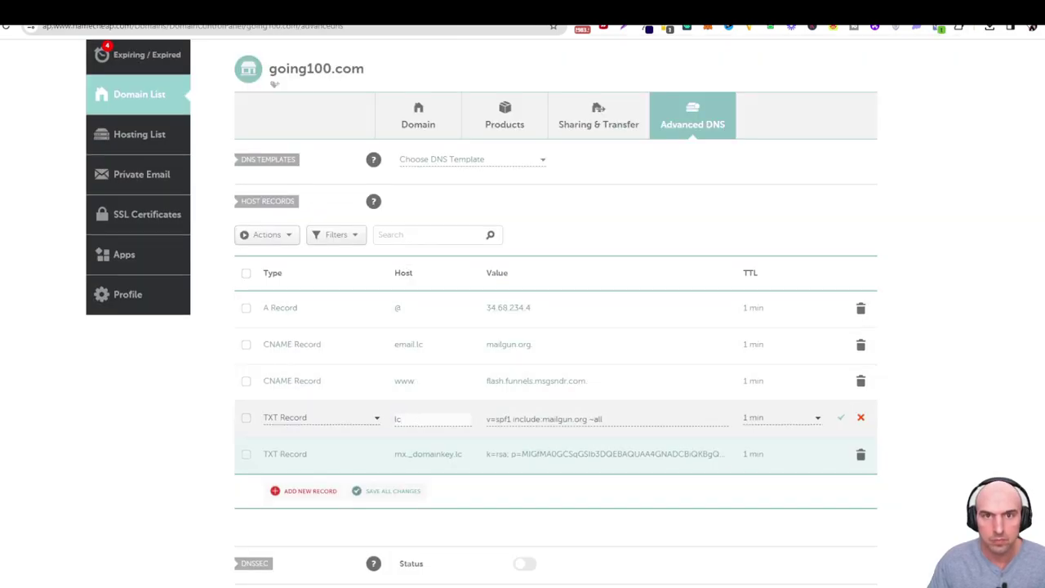
{"action": "key", "text": "ctrl+Tab"}
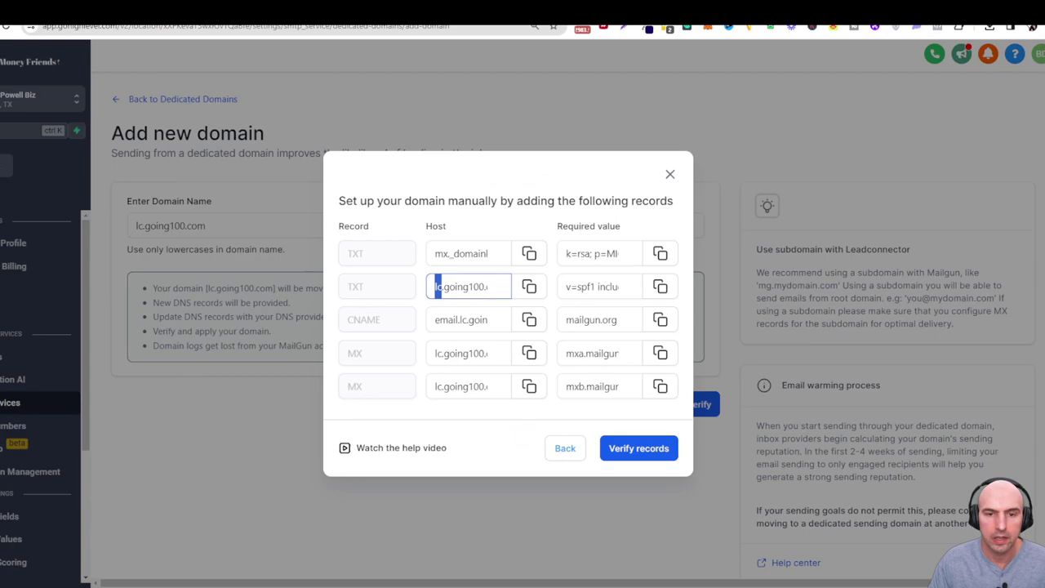
{"action": "left_click", "coordinate": [658, 288]}
{"action": "key", "text": "ctrl+Tab"}
{"action": "key", "text": "ctrl+v"}
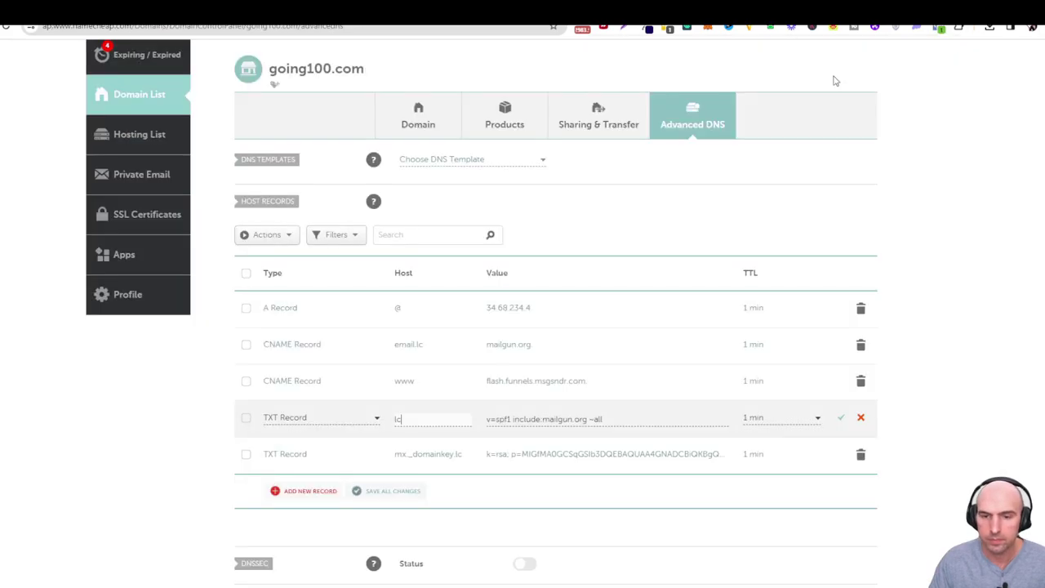
{"action": "left_click", "coordinate": [839, 419]}
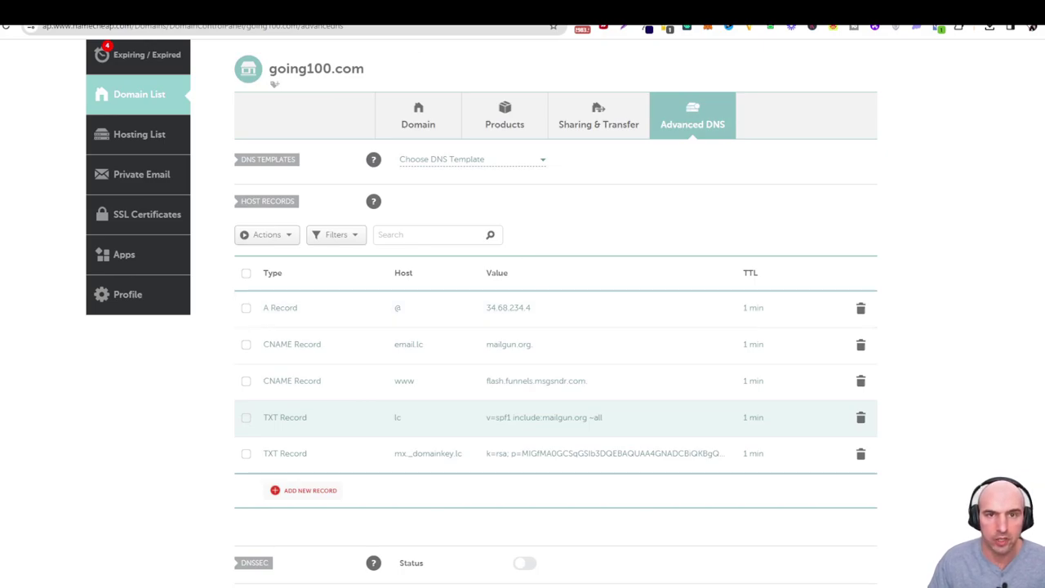
Compare Namecheap's TXT, CNAME and MX records against GoHighLevel's required records.
{"action": "key", "text": "ctrl+shift+Tab"}
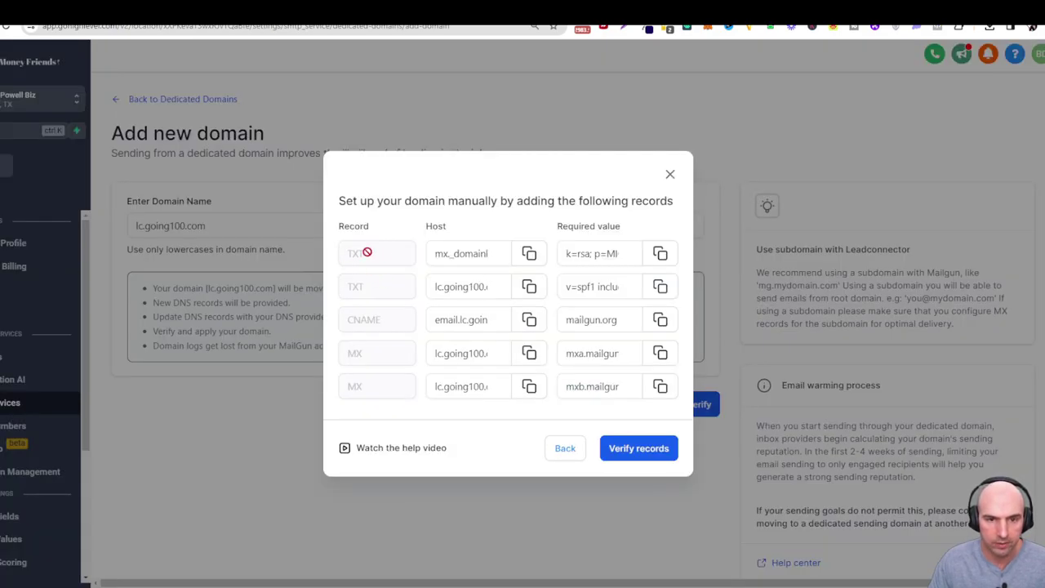
{"action": "key", "text": "ctrl+Tab"}
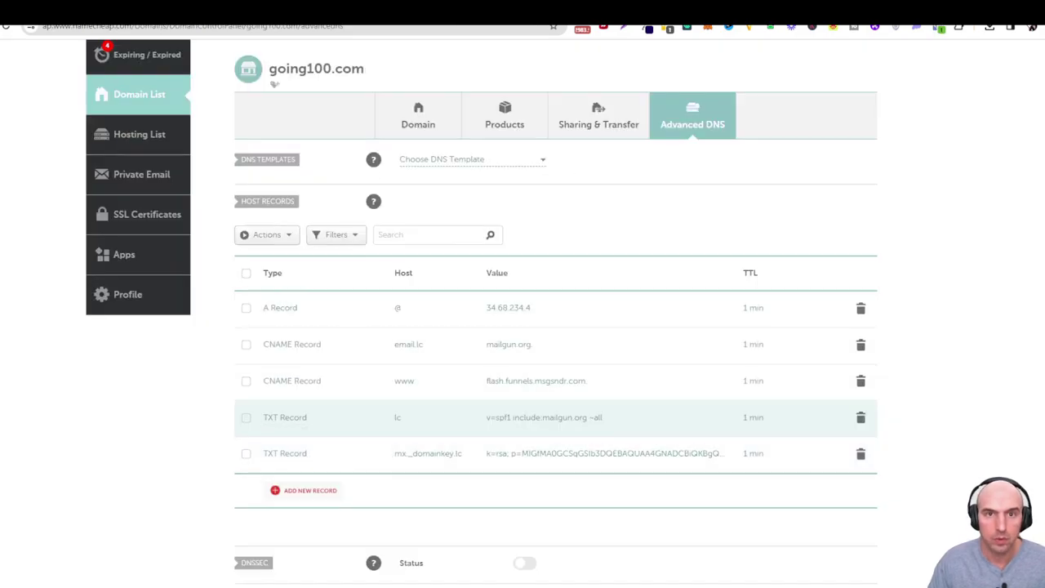
{"action": "key", "text": "ctrl+shift+Tab"}
{"action": "key", "text": "ctrl+Tab"}
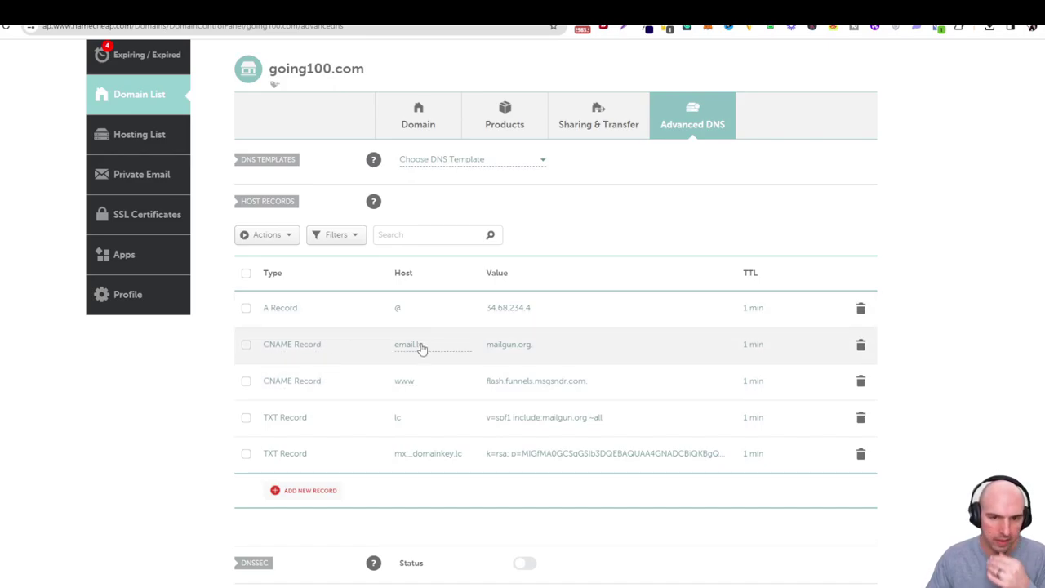
{"action": "key", "text": "ctrl+Tab"}
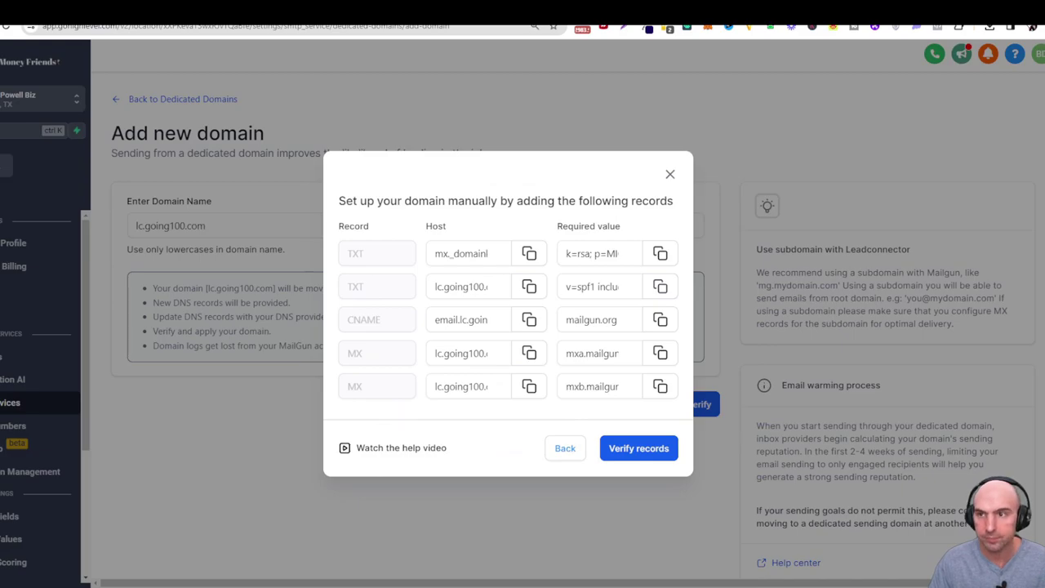
{"action": "key", "text": "ctrl+shift+Tab"}
{"action": "scroll", "coordinate": [490, 367], "scroll_direction": "down", "scroll_amount": 5}
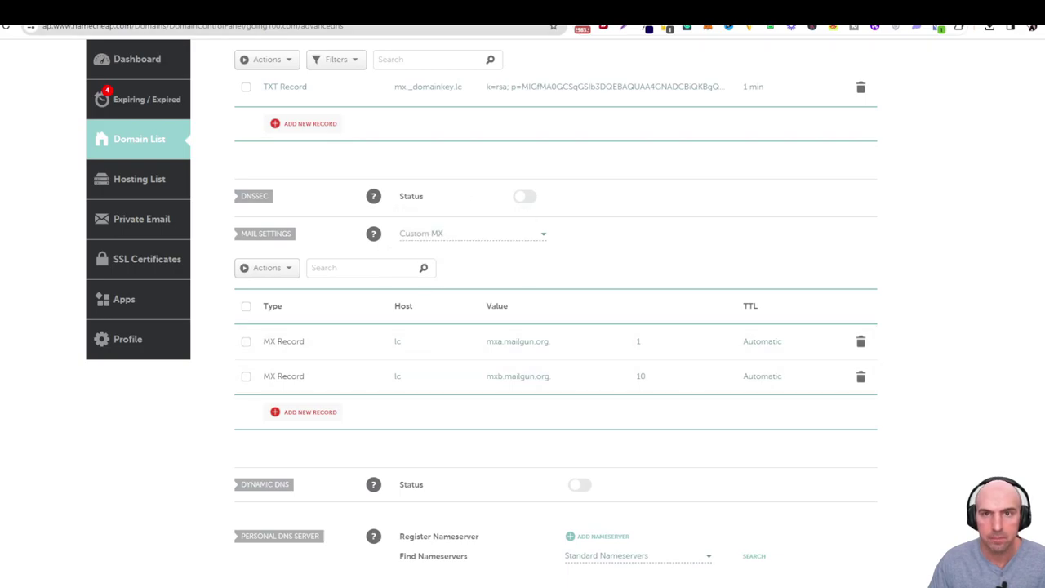
{"action": "key", "text": "ctrl+Tab"}
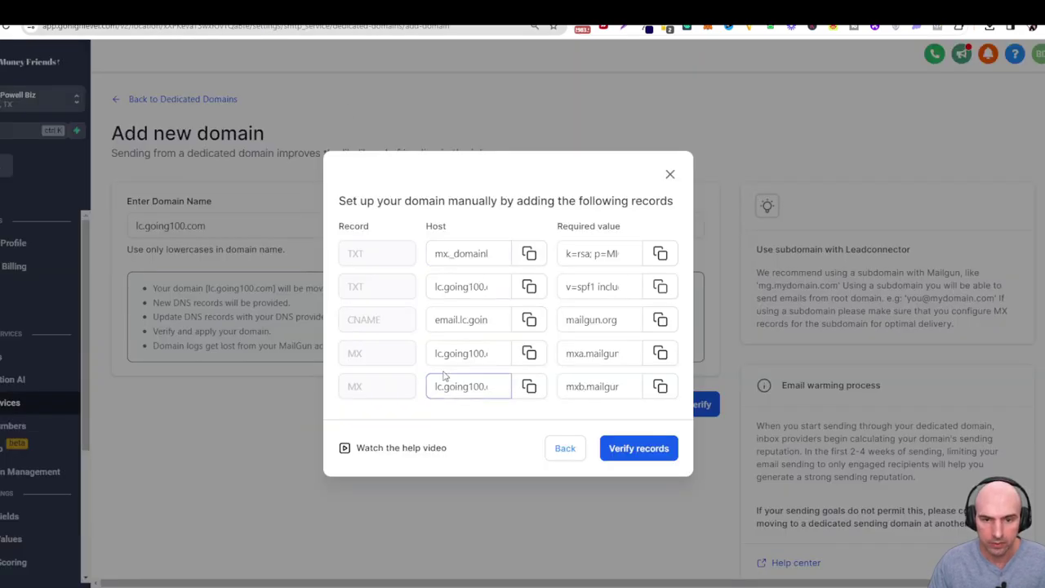
{"action": "left_click_drag", "start_coordinate": [570, 353], "coordinate": [630, 352]}
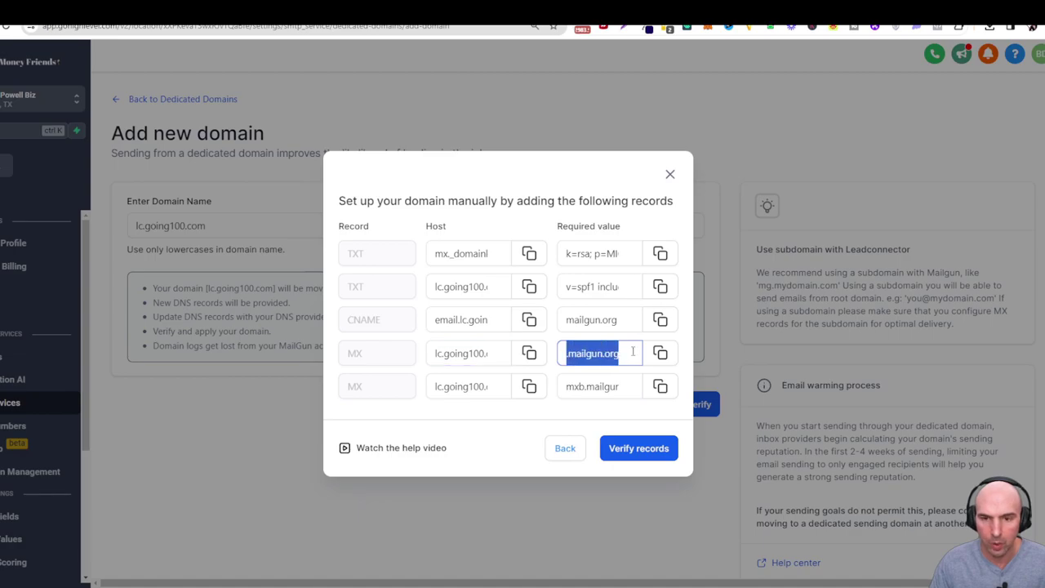
{"action": "key", "text": "ctrl+Tab"}
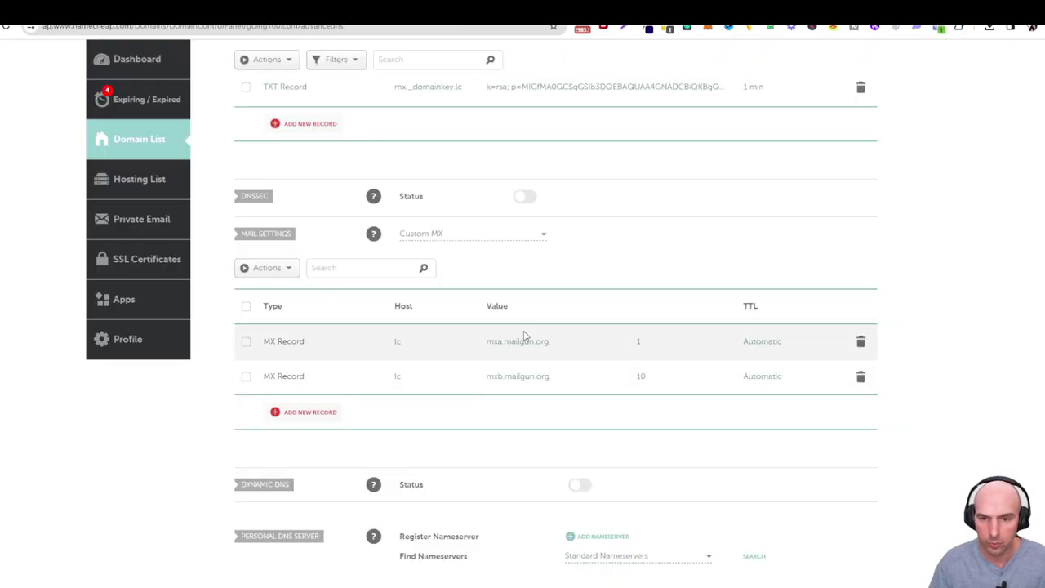
{"action": "scroll", "coordinate": [458, 392], "scroll_direction": "up", "scroll_amount": 3}
{"action": "key", "text": "ctrl+Tab"}
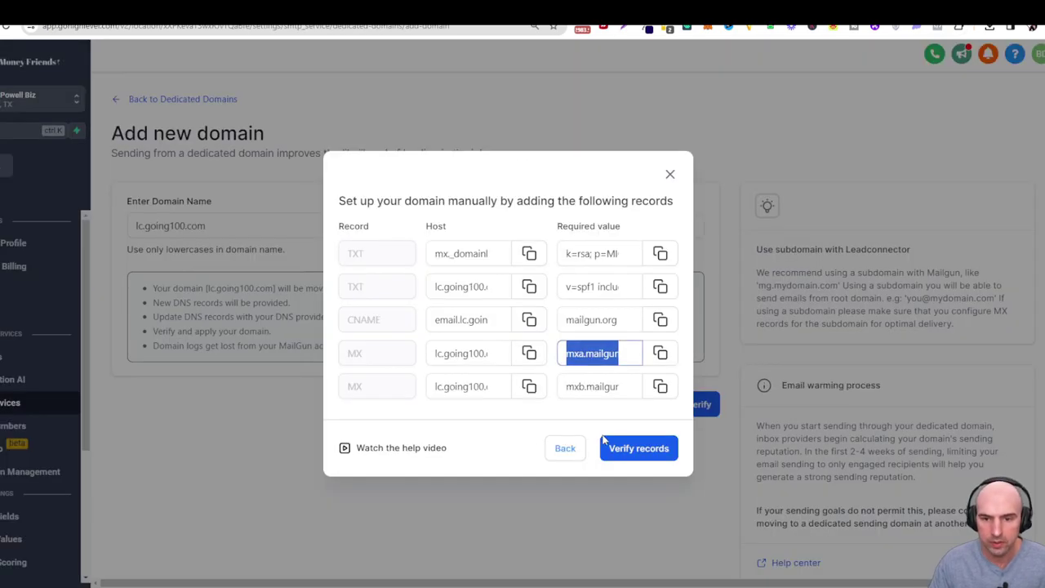
Submit the records for verification, then re-save the spf1 TXT record with 1 min TTL.
{"action": "left_click", "coordinate": [606, 441]}
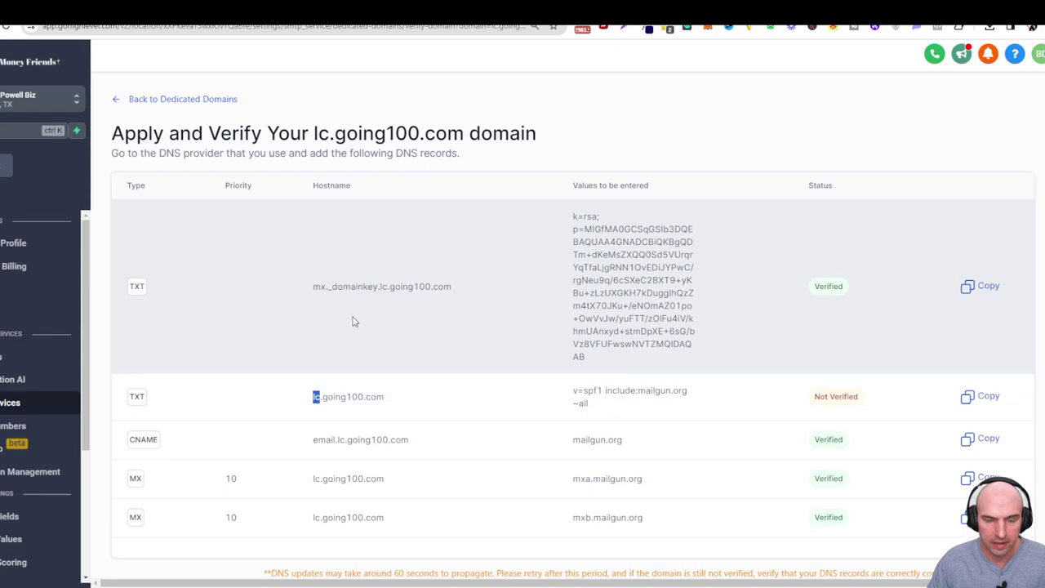
{"action": "key", "text": "ctrl+Tab"}
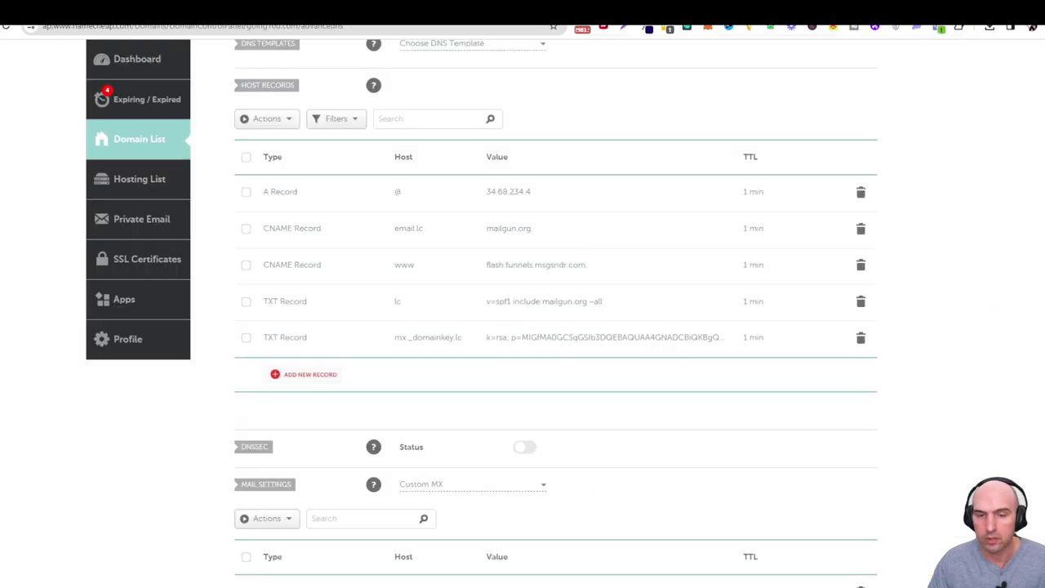
{"action": "left_click", "coordinate": [618, 307]}
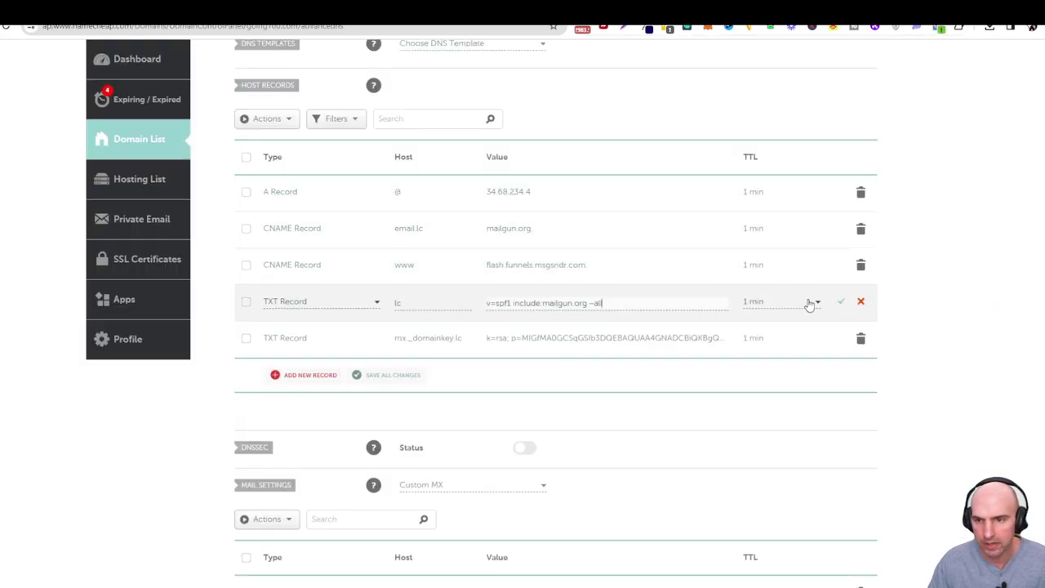
{"action": "left_click", "coordinate": [837, 302]}
{"action": "left_click", "coordinate": [804, 305]}
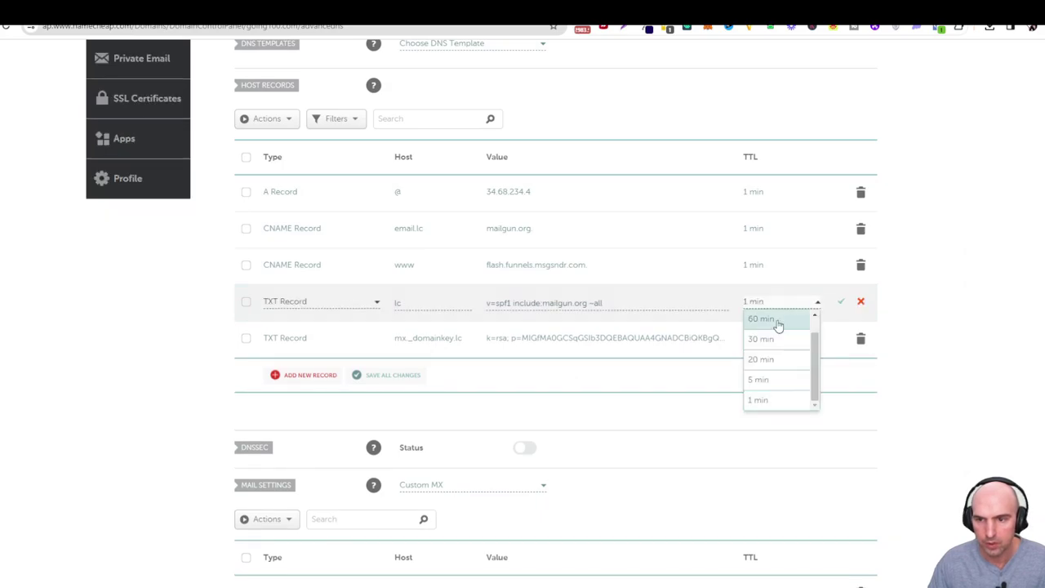
{"action": "left_click", "coordinate": [763, 378]}
{"action": "left_click", "coordinate": [845, 308]}
{"action": "left_click", "coordinate": [809, 309]}
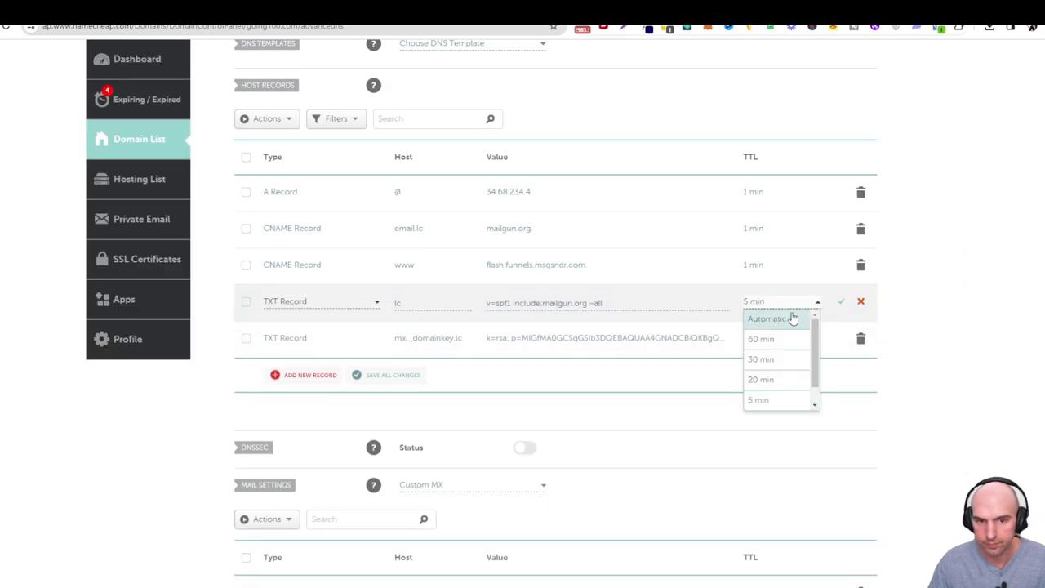
{"action": "left_click", "coordinate": [769, 380]}
{"action": "left_click", "coordinate": [840, 302]}
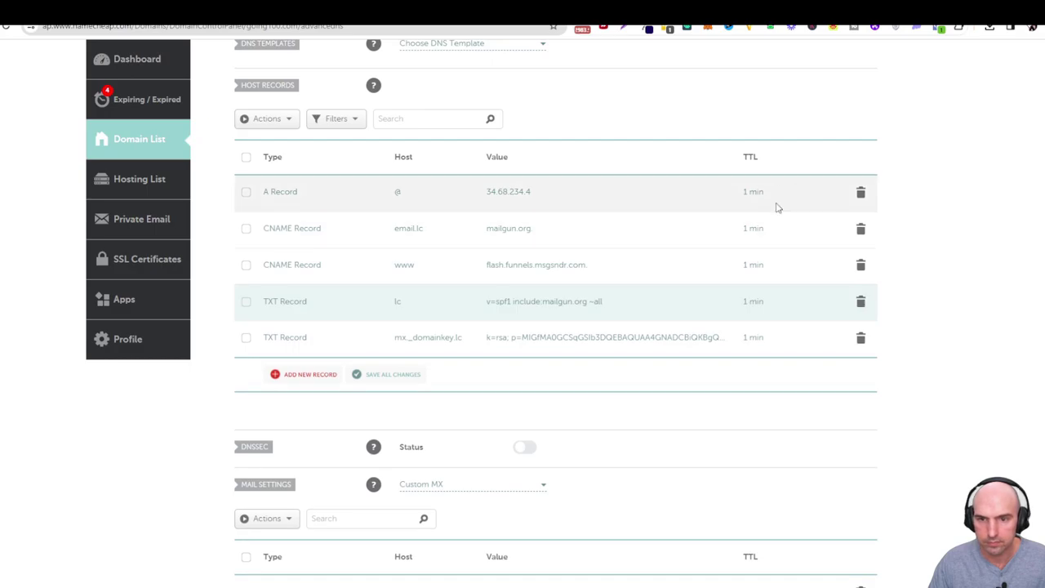
Re-run verification of the DNS records in GoHighLevel.
{"action": "key", "text": "ctrl+Tab"}
{"action": "scroll", "coordinate": [737, 327], "scroll_direction": "down", "scroll_amount": 1}
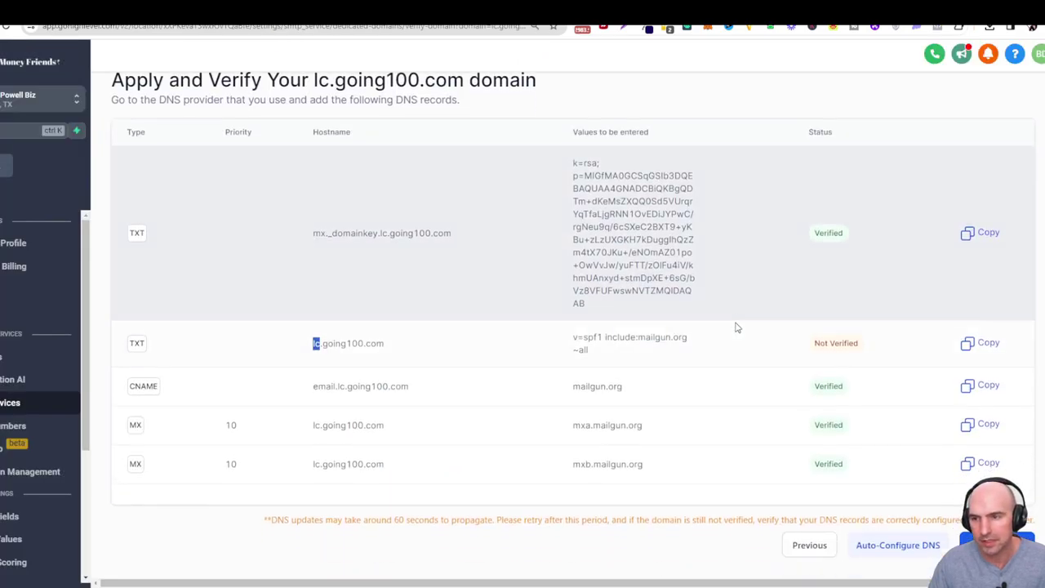
{"action": "left_click", "coordinate": [996, 545]}
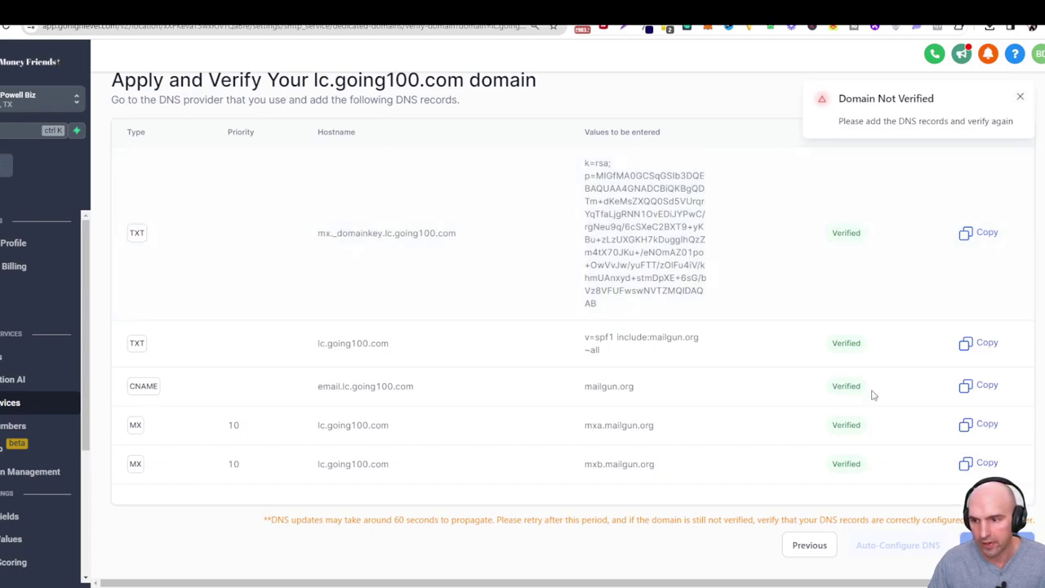
{"action": "scroll", "coordinate": [739, 283], "scroll_direction": "up", "scroll_amount": 1}
{"action": "scroll", "coordinate": [819, 366], "scroll_direction": "down", "scroll_amount": 1}
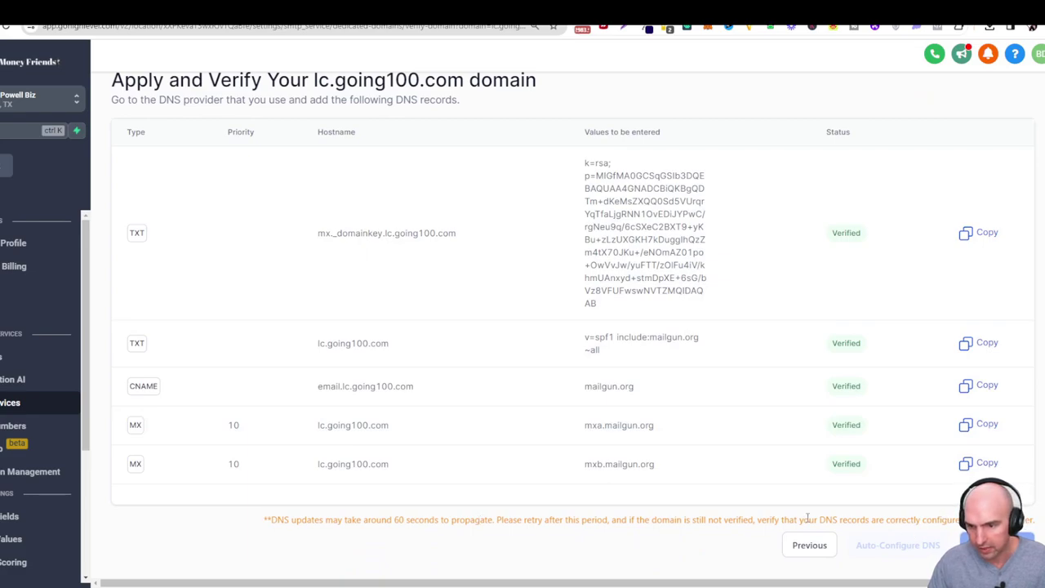
{"action": "scroll", "coordinate": [638, 404], "scroll_direction": "up", "scroll_amount": 1}
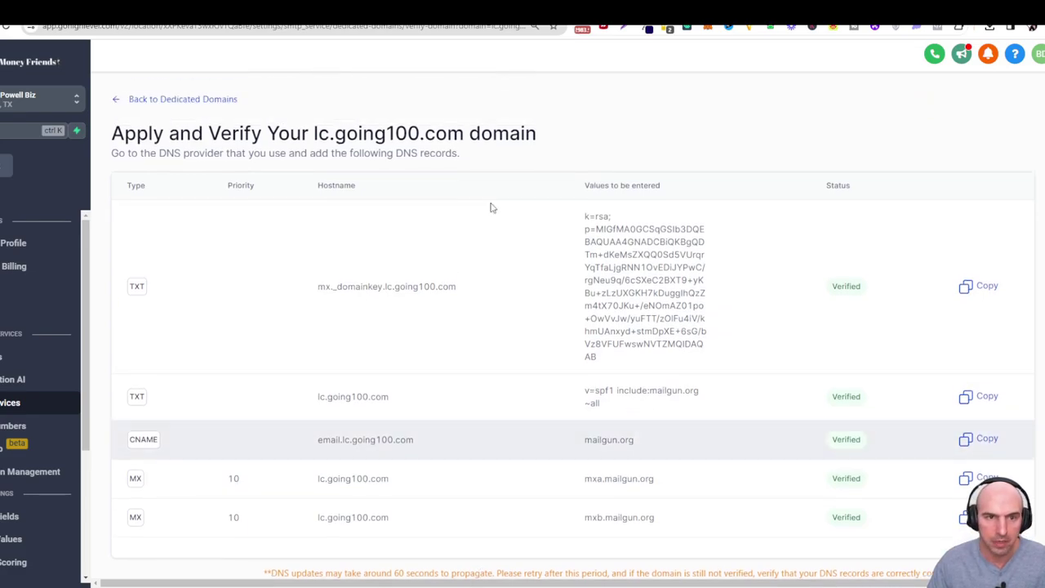
Back on the dedicated domains list, select lc.going100.com and verify it again.
{"action": "left_click", "coordinate": [218, 100]}
{"action": "left_click", "coordinate": [392, 232]}
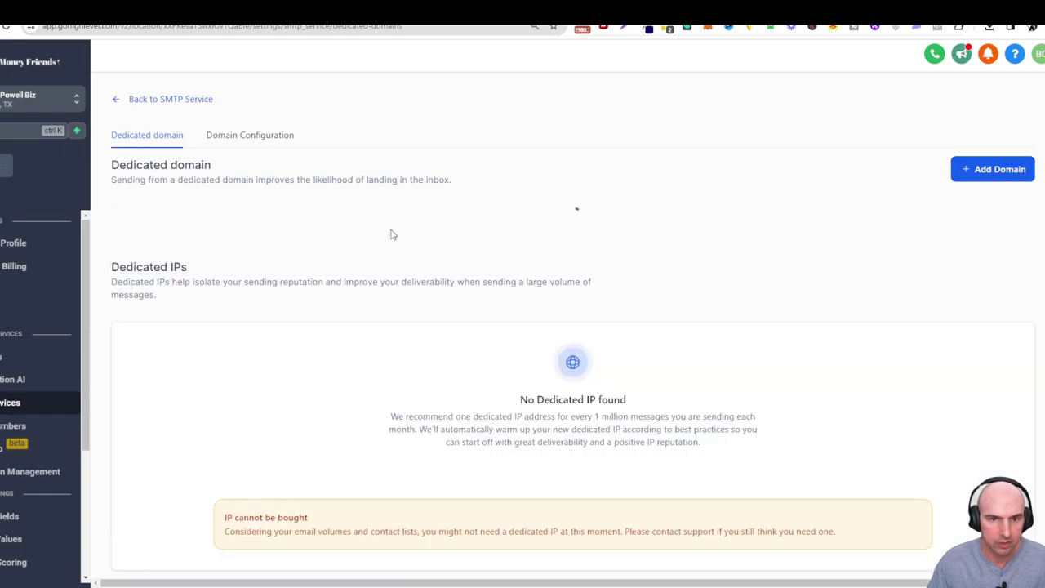
{"action": "scroll", "coordinate": [281, 339], "scroll_direction": "down", "scroll_amount": 1}
{"action": "scroll", "coordinate": [285, 342], "scroll_direction": "down", "scroll_amount": 1}
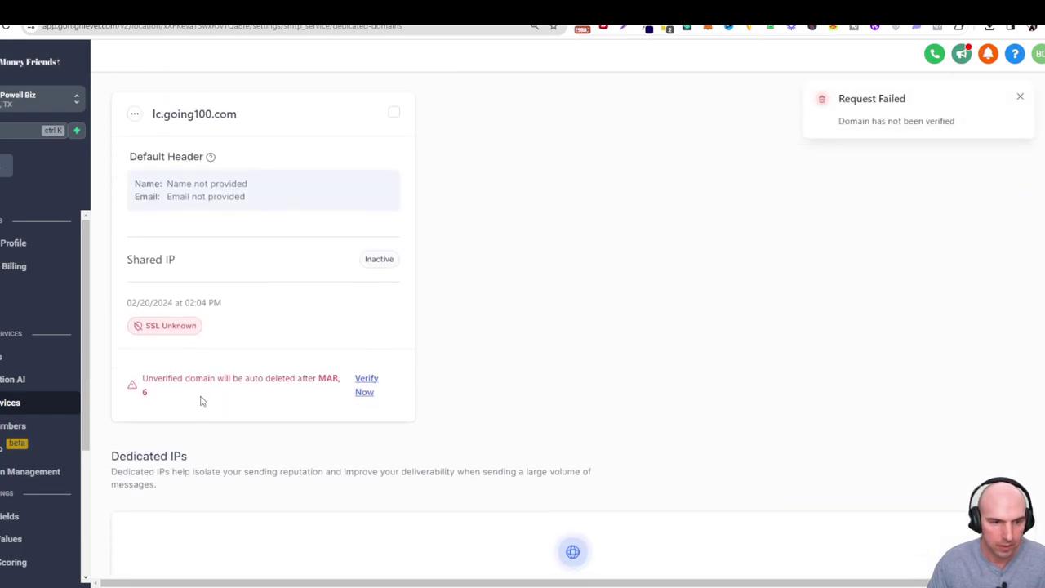
{"action": "left_click", "coordinate": [359, 385]}
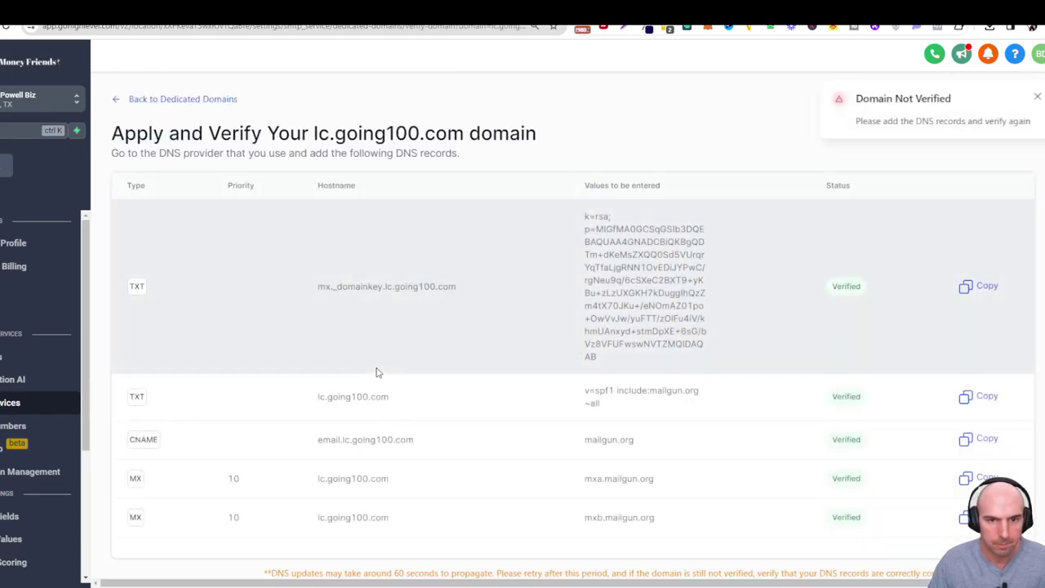
{"action": "scroll", "coordinate": [376, 369], "scroll_direction": "down", "scroll_amount": 1}
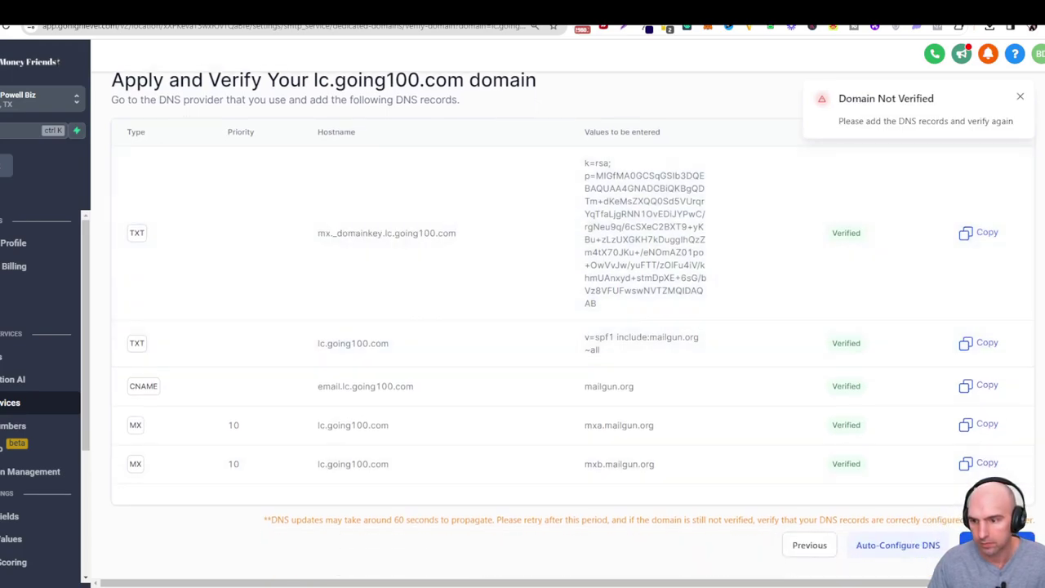
{"action": "left_click", "coordinate": [990, 544]}
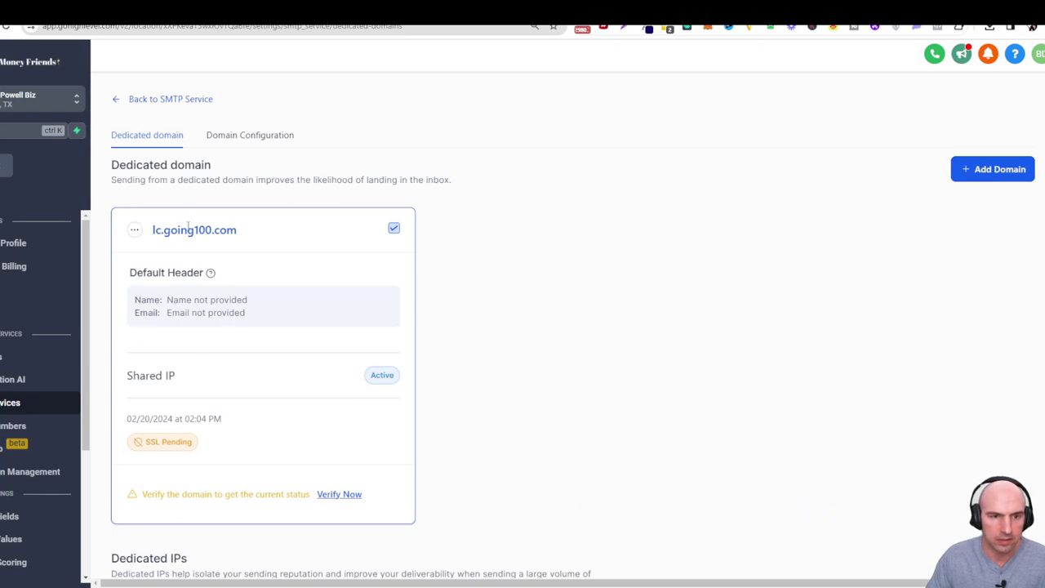
Re-check lc.going100.com until SSL shows Issued with all five DNS records verified.
{"action": "scroll", "coordinate": [269, 352], "scroll_direction": "down", "scroll_amount": 5}
{"action": "scroll", "coordinate": [270, 353], "scroll_direction": "up", "scroll_amount": 4}
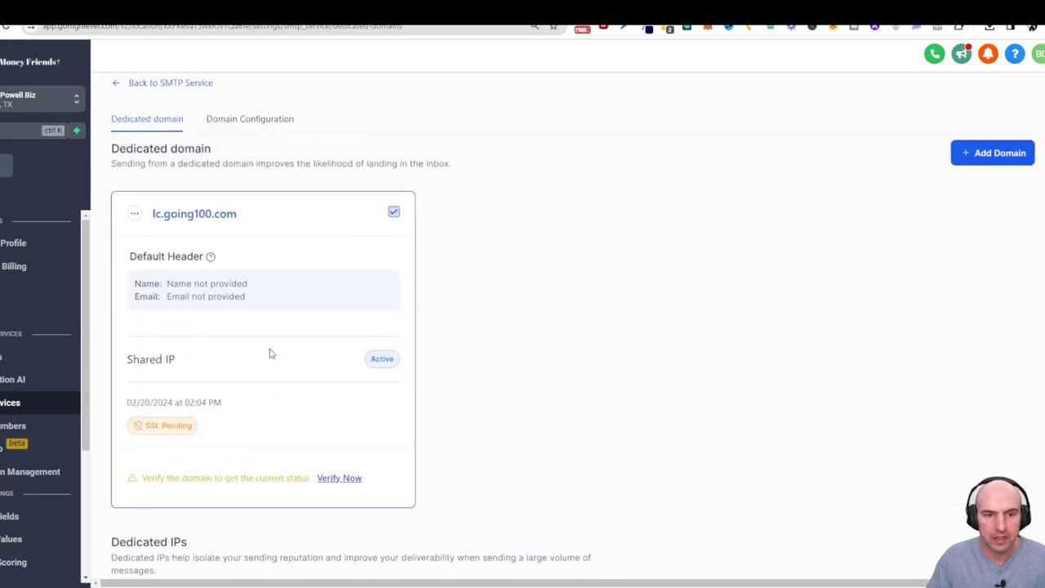
{"action": "scroll", "coordinate": [271, 353], "scroll_direction": "up", "scroll_amount": 1}
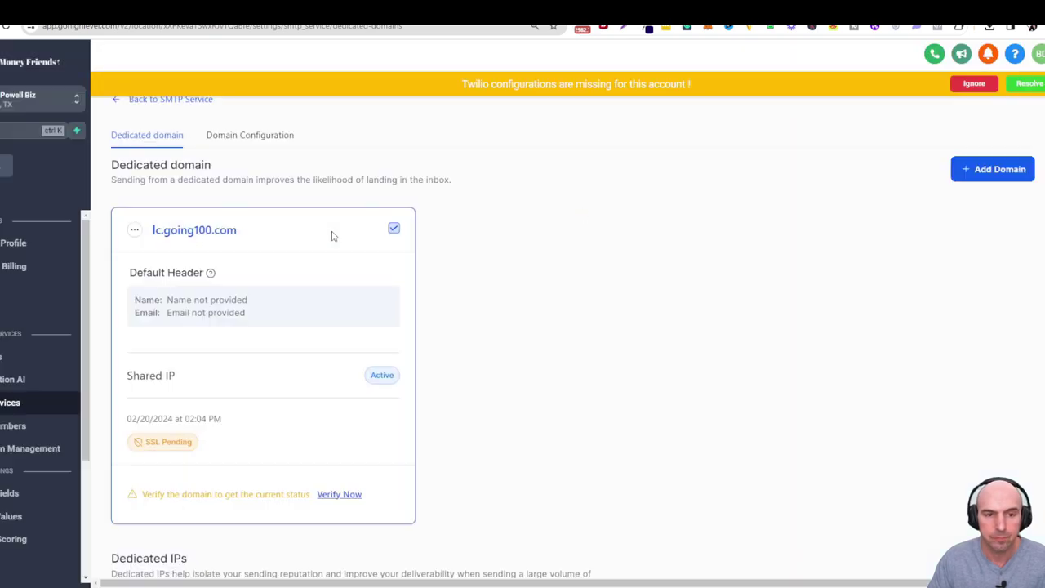
{"action": "scroll", "coordinate": [326, 269], "scroll_direction": "down", "scroll_amount": 2}
{"action": "left_click", "coordinate": [339, 379]}
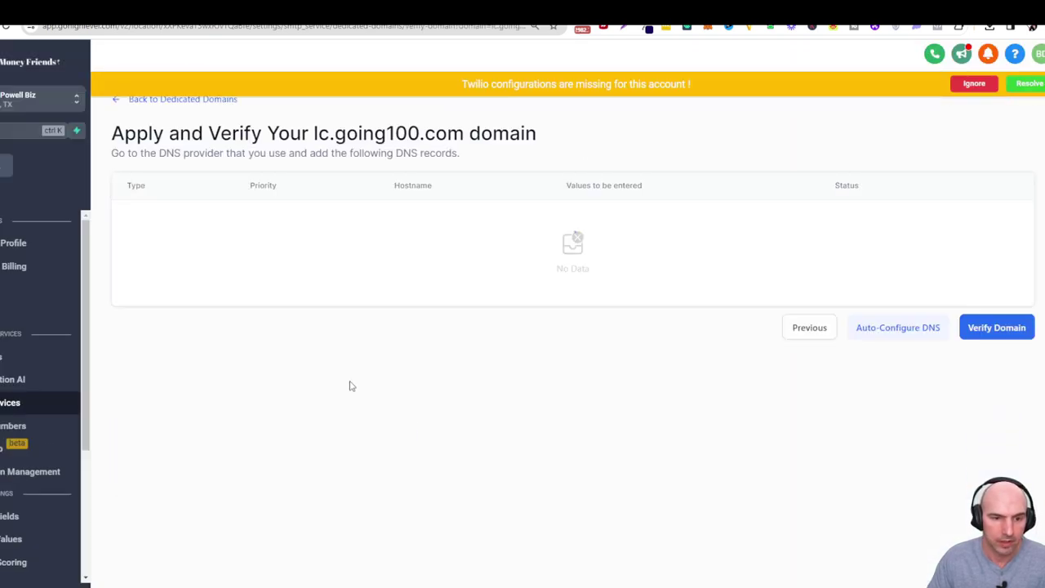
{"action": "scroll", "coordinate": [909, 408], "scroll_direction": "down", "scroll_amount": 1}
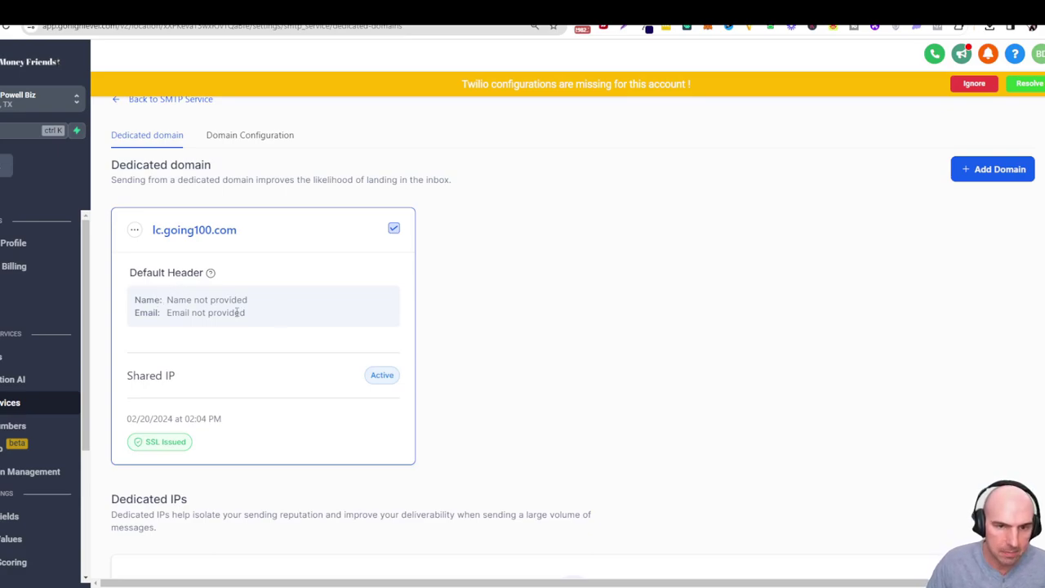
Save a default header for lc.going100.com with the sender's From Name and a going100.com From Email.
{"action": "left_click", "coordinate": [136, 230]}
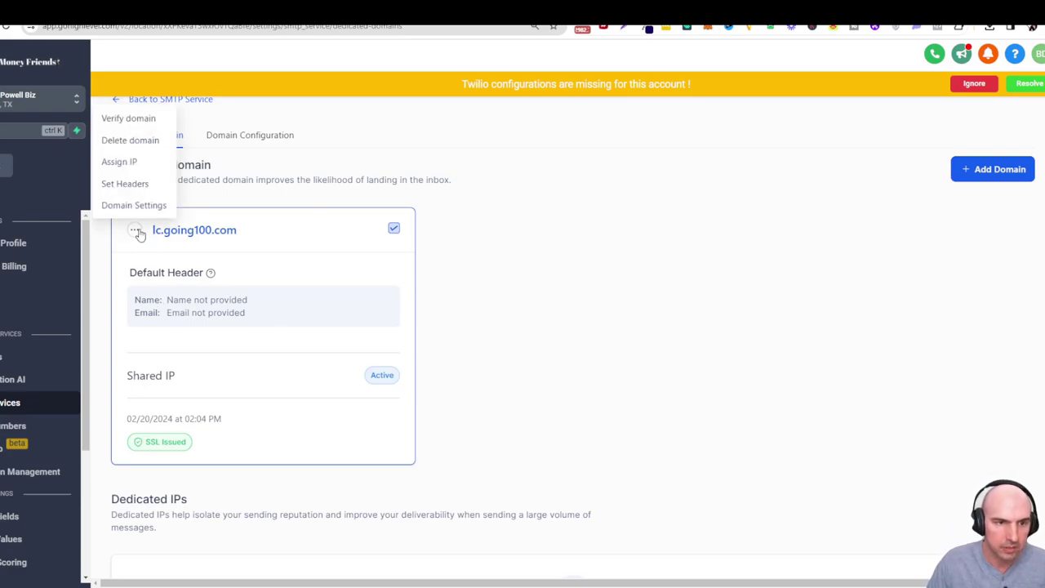
{"action": "left_click", "coordinate": [130, 183]}
{"action": "left_click", "coordinate": [535, 324]}
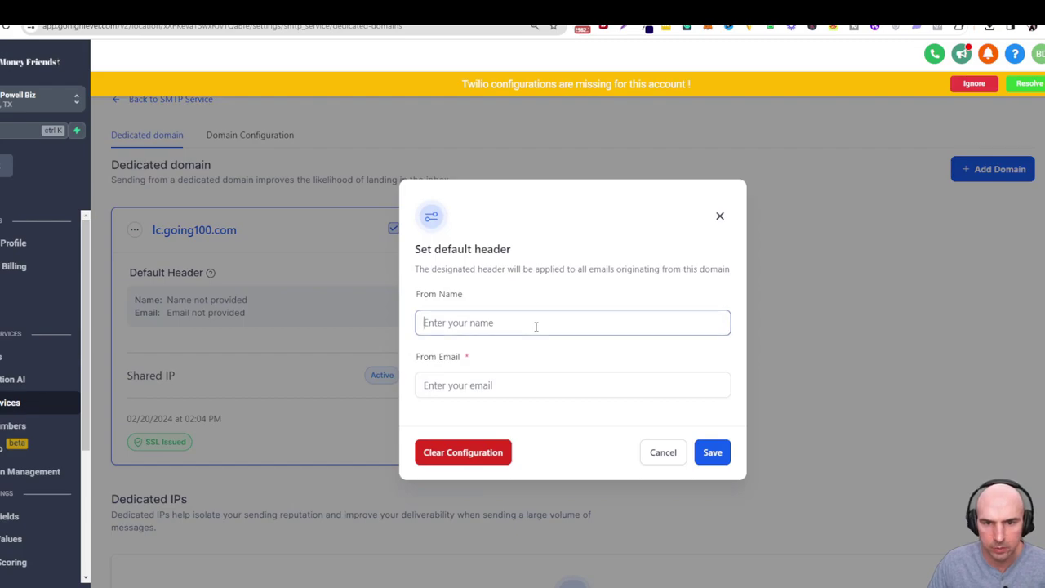
{"action": "key", "text": "Tab"}
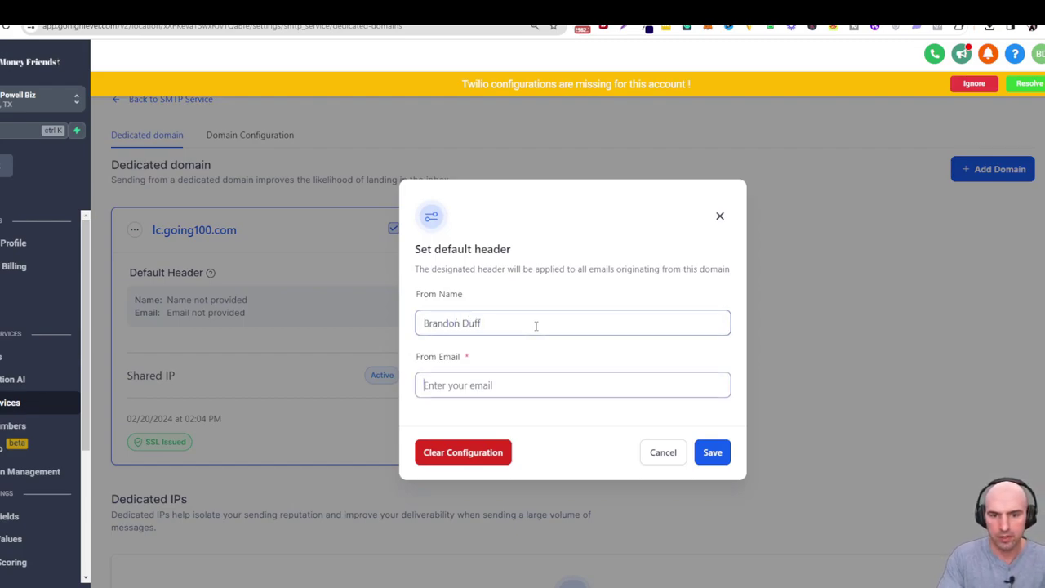
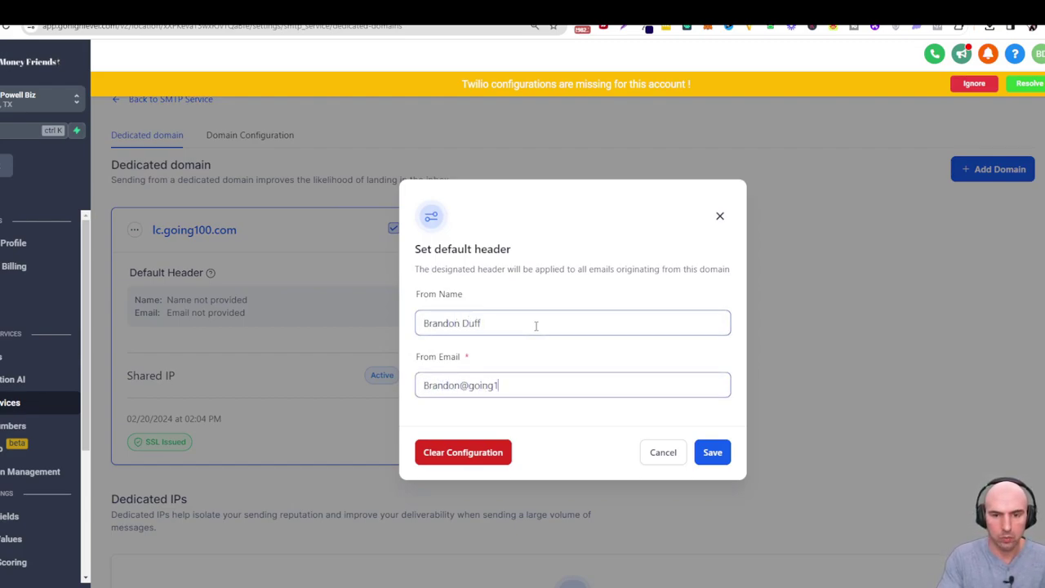
{"action": "left_click", "coordinate": [709, 451]}
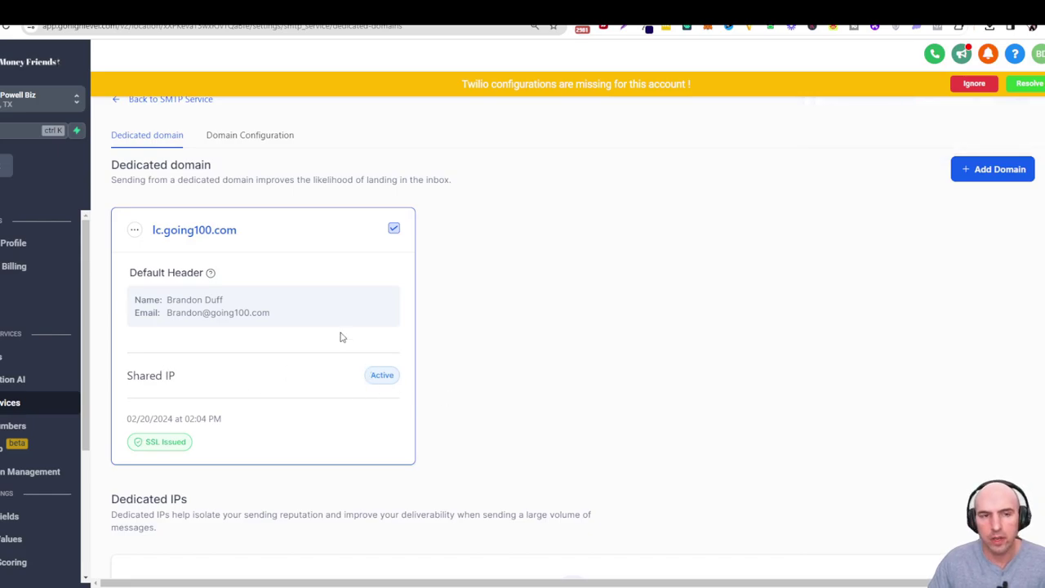
Ignore the yellow Twilio configuration warning banner.
{"action": "left_click_drag", "start_coordinate": [194, 390], "coordinate": [133, 377]}
{"action": "scroll", "coordinate": [236, 399], "scroll_direction": "down", "scroll_amount": 3}
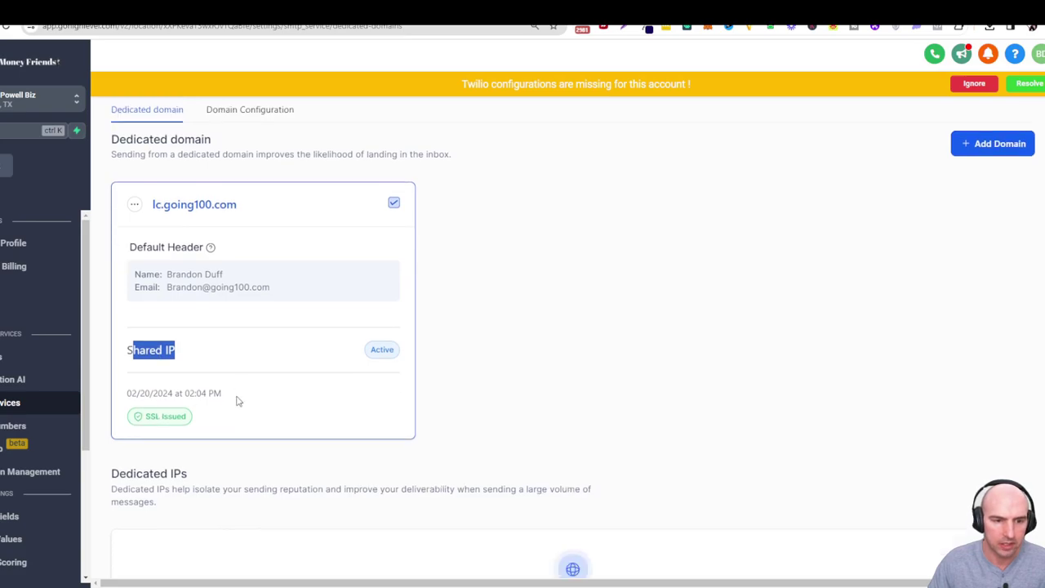
{"action": "scroll", "coordinate": [239, 401], "scroll_direction": "up", "scroll_amount": 1}
{"action": "scroll", "coordinate": [239, 400], "scroll_direction": "up", "scroll_amount": 2}
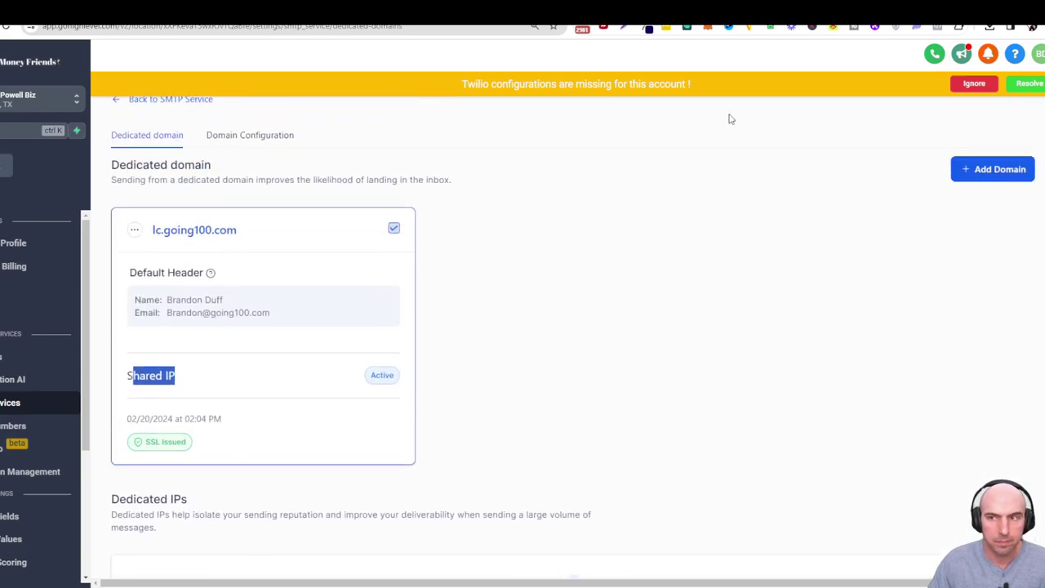
{"action": "left_click", "coordinate": [974, 84]}
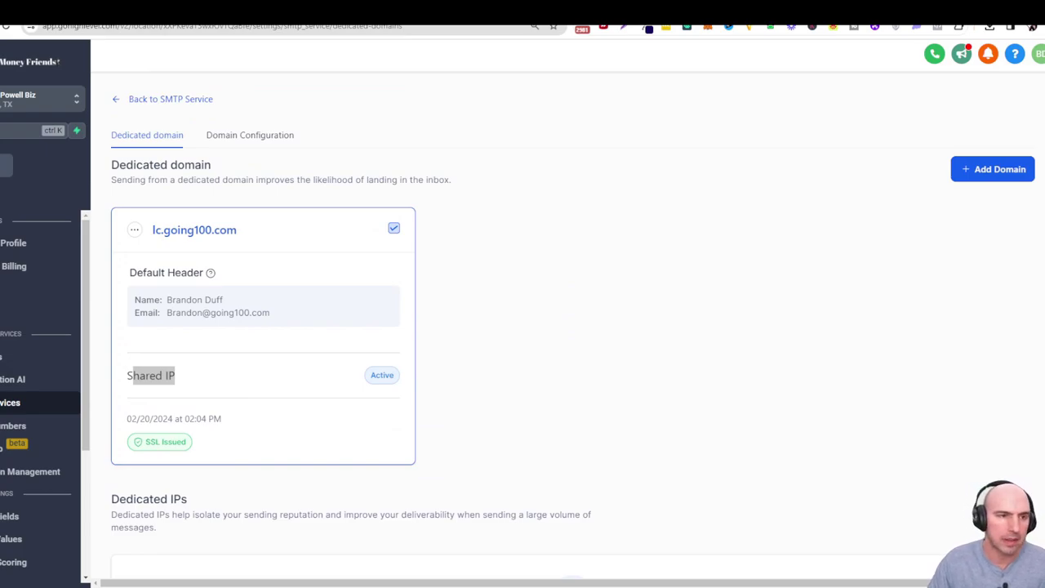
In the contact's email composer, pick their primary address and set the From address to the going100.com sender.
{"action": "left_click", "coordinate": [152, 136]}
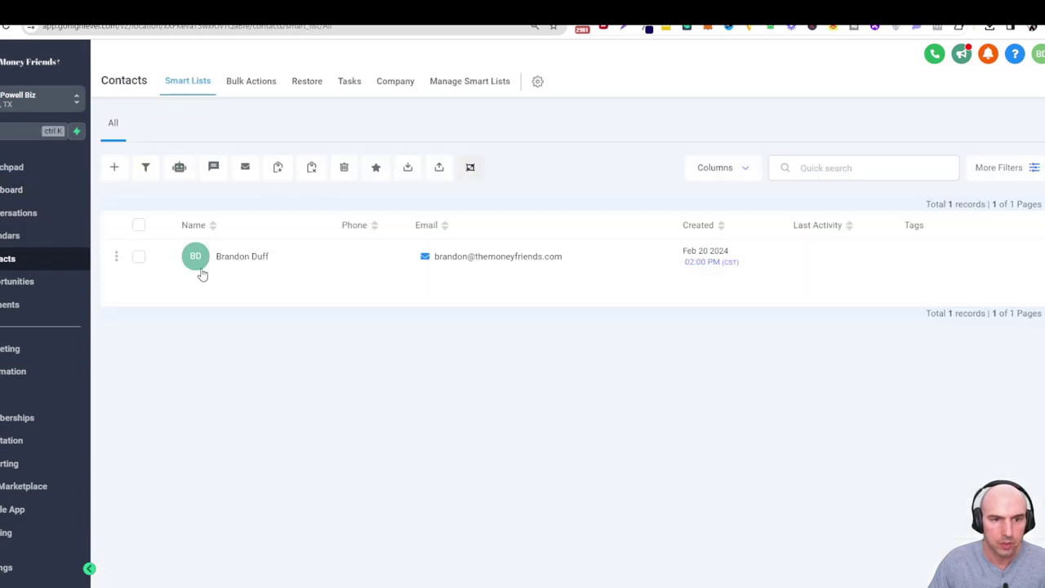
{"action": "left_click", "coordinate": [235, 257]}
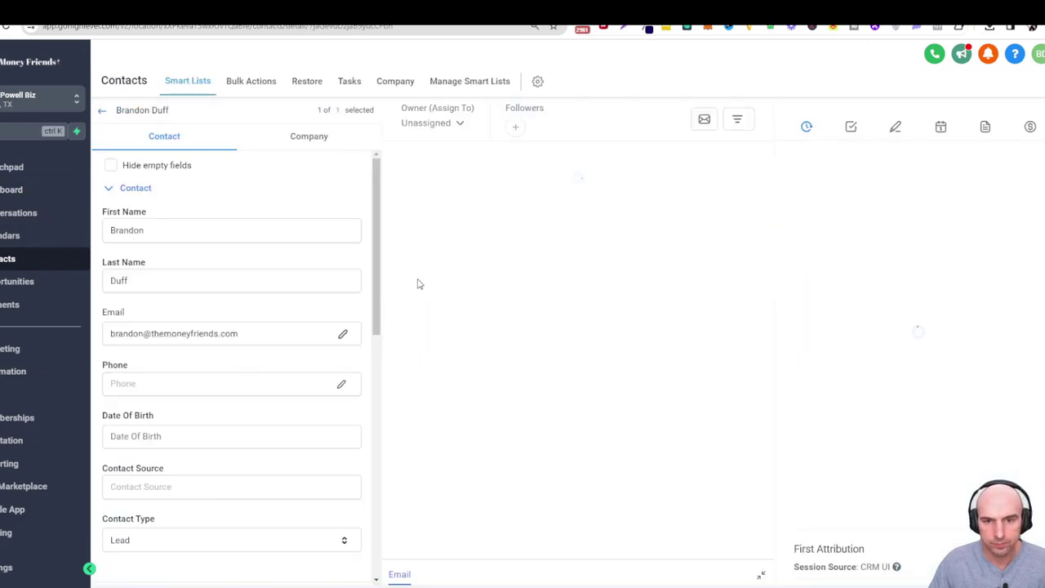
{"action": "left_click", "coordinate": [480, 382]}
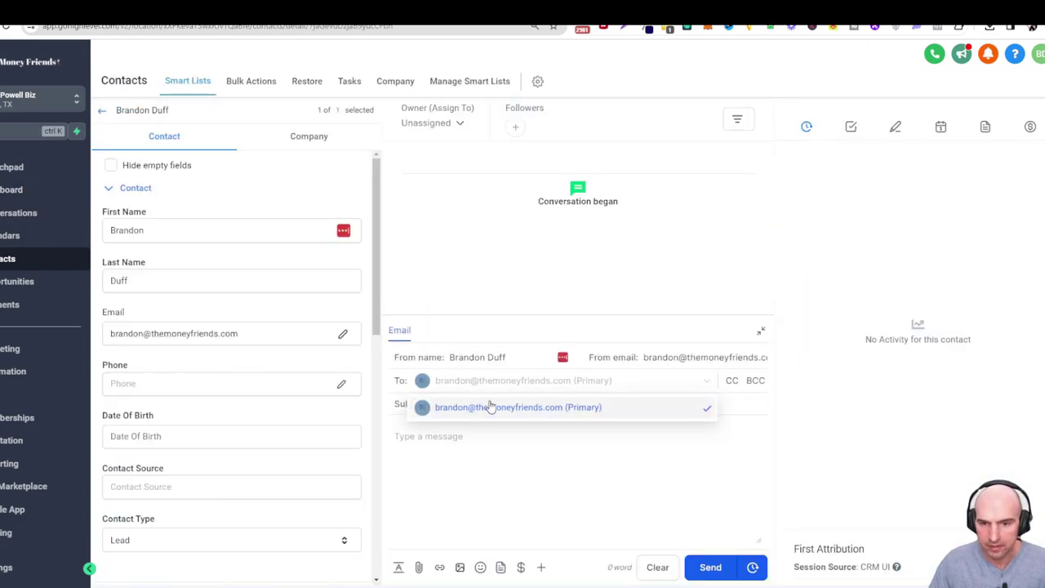
{"action": "left_click", "coordinate": [490, 406]}
{"action": "triple_click", "coordinate": [650, 357]}
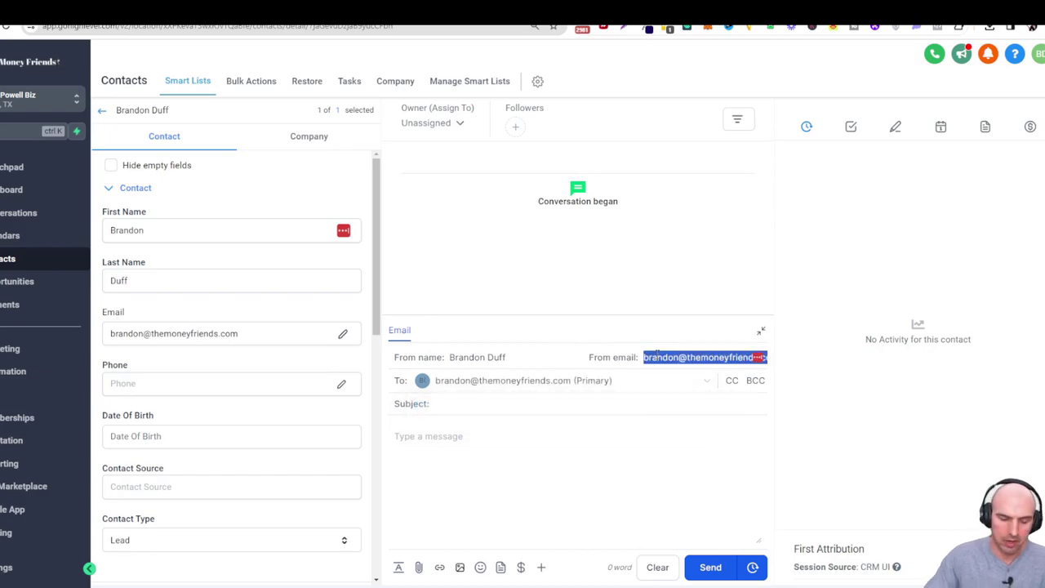
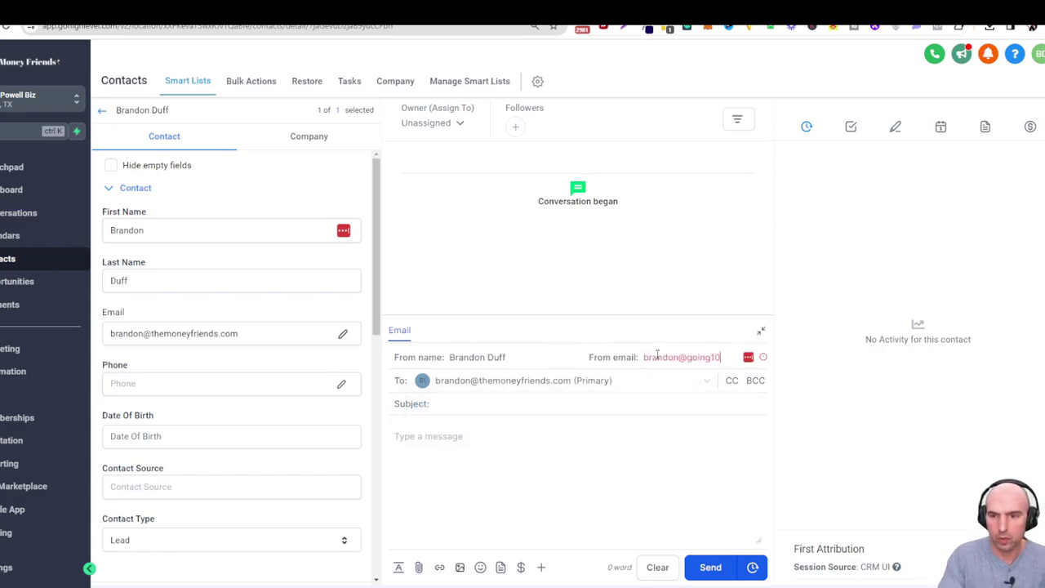
Send the test email with subject 'Hello There !' and body 'HEY!'.
{"action": "left_click", "coordinate": [477, 408]}
{"action": "type", "text": "Hello There !"}
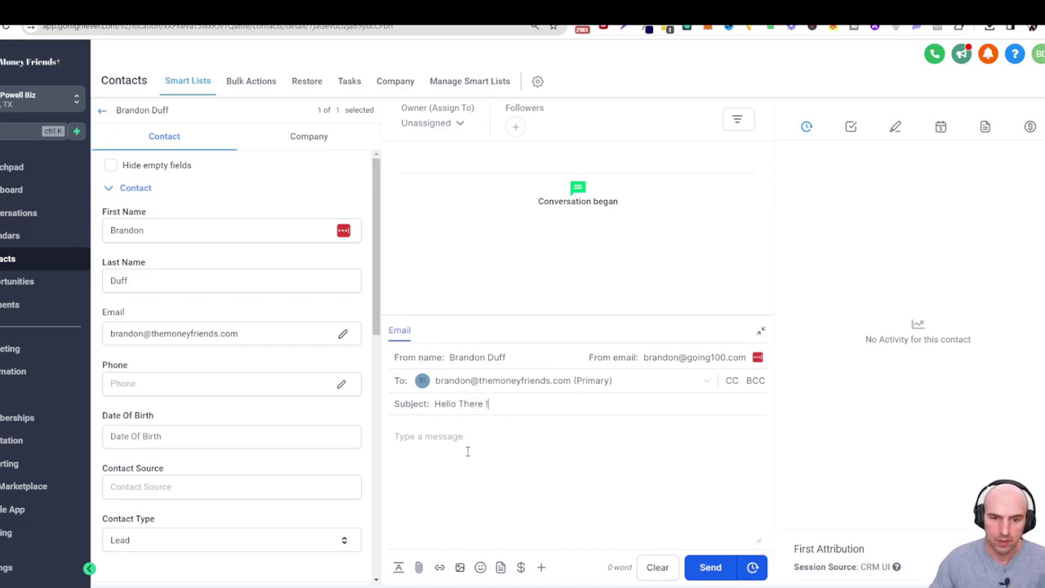
{"action": "left_click", "coordinate": [467, 451]}
{"action": "type", "text": "HEY!"}
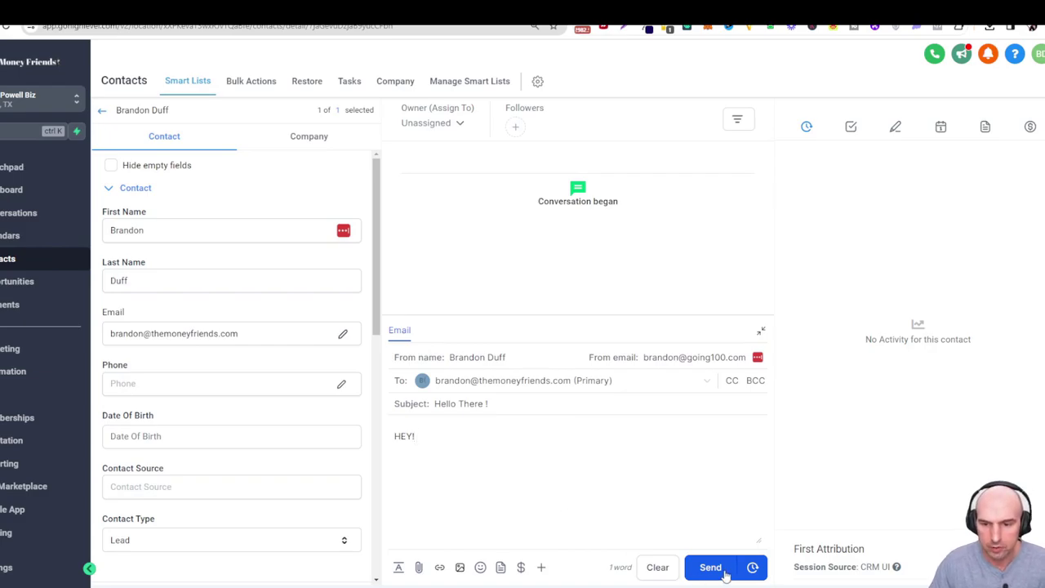
{"action": "left_click", "coordinate": [719, 566]}
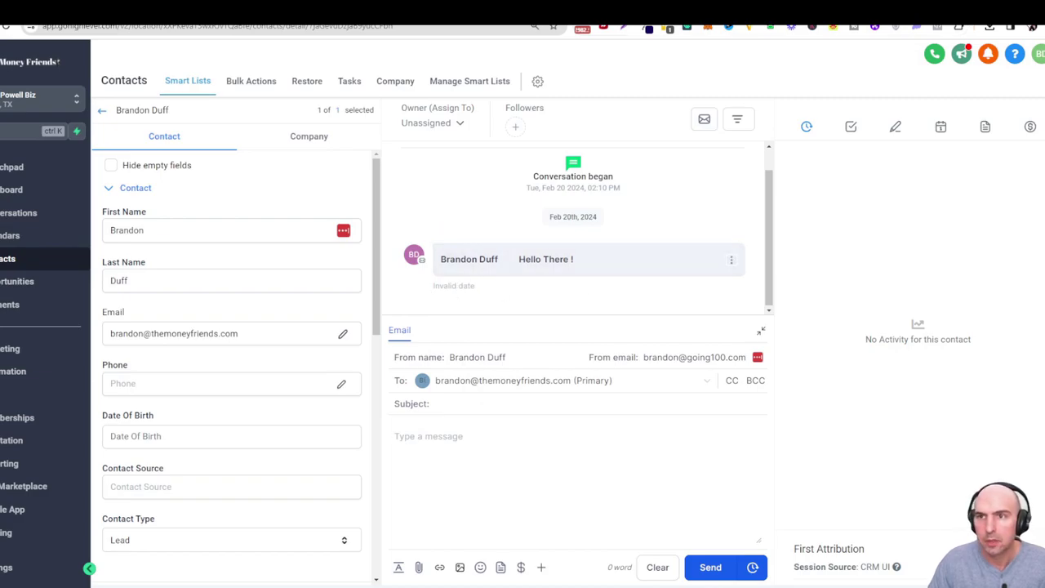
{"action": "key", "text": "ctrl+Tab"}
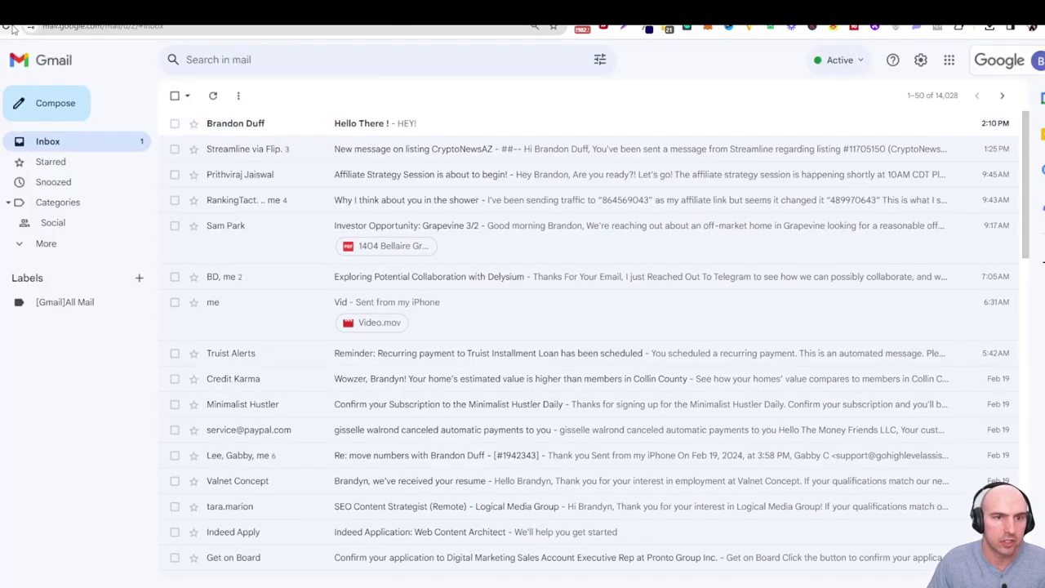
Open the 'Hello There !' email and confirm in the sender details that it's signed by going100.com.
{"action": "left_click", "coordinate": [363, 130]}
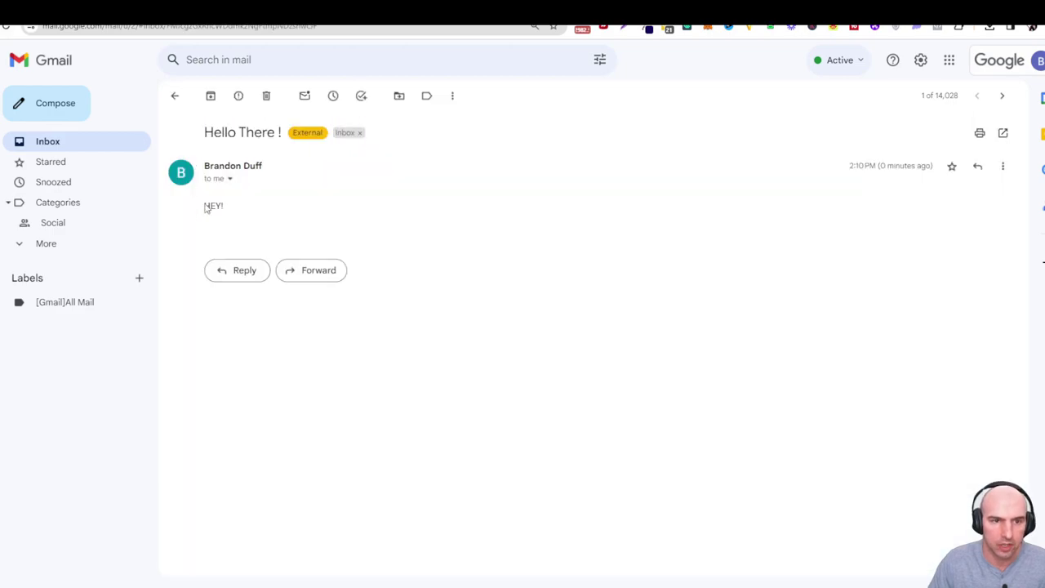
{"action": "left_click", "coordinate": [230, 179]}
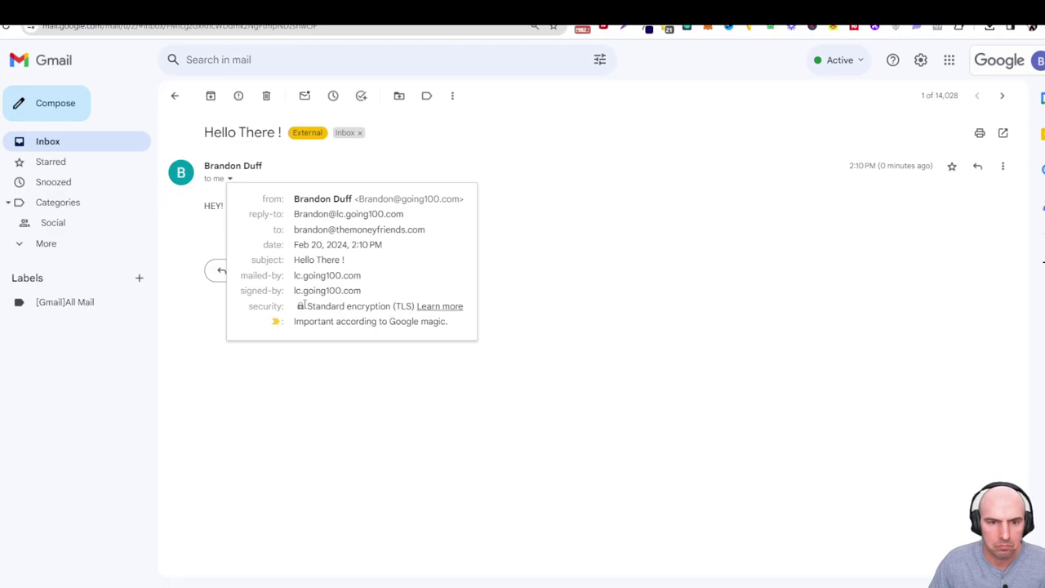
{"action": "left_click_drag", "start_coordinate": [303, 275], "coordinate": [362, 291]}
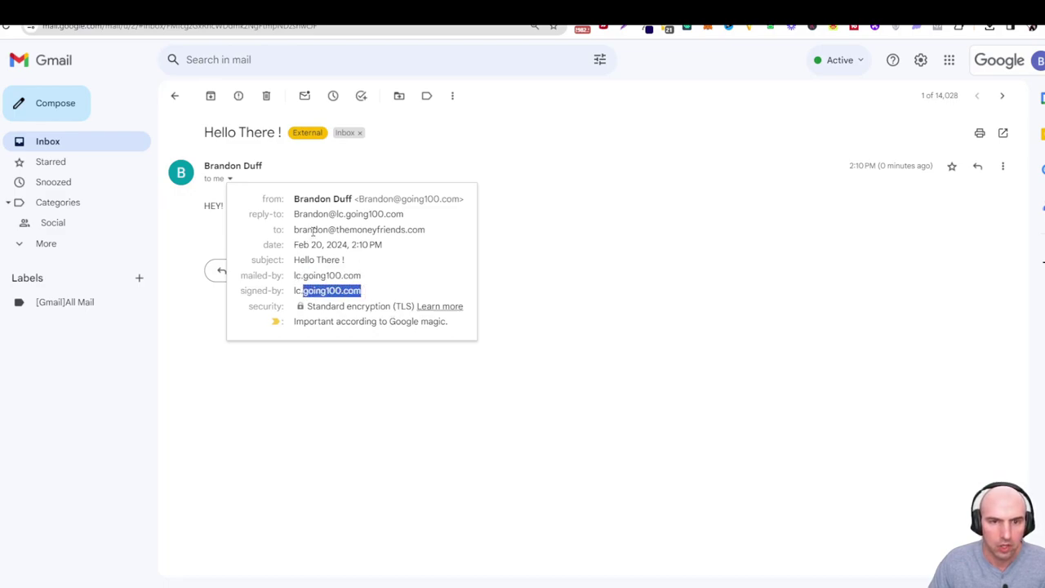
{"action": "left_click_drag", "start_coordinate": [313, 231], "coordinate": [405, 230]}
{"action": "left_click", "coordinate": [323, 215]}
{"action": "left_click_drag", "start_coordinate": [294, 214], "coordinate": [431, 224]}
{"action": "left_click", "coordinate": [545, 286]}
Reply with a short greeting ending 'Whats up man!' and return to GoHighLevel.
{"action": "left_click", "coordinate": [258, 275]}
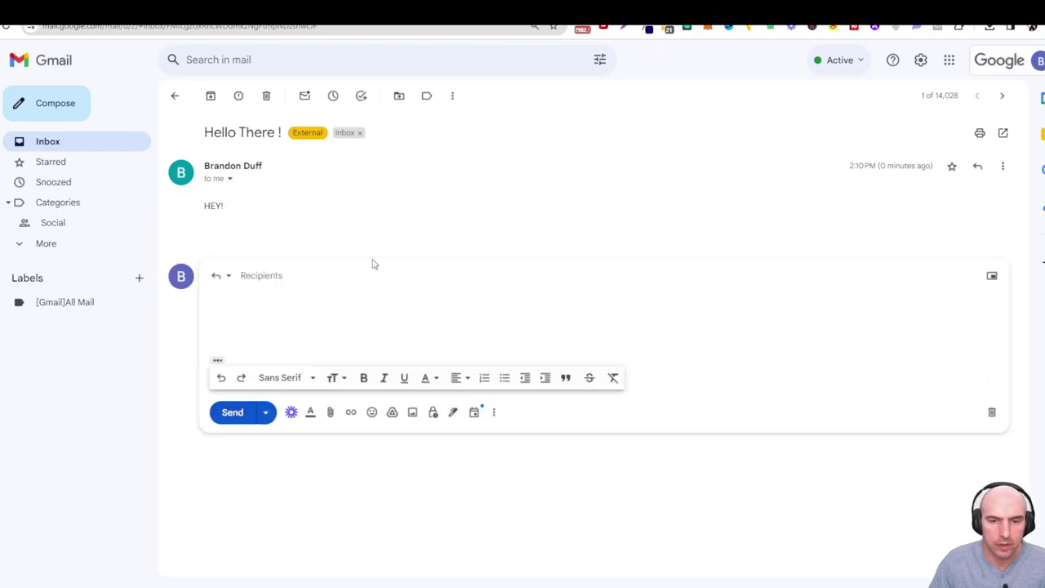
{"action": "type", "text": "hey Brandon! Whats up m"}
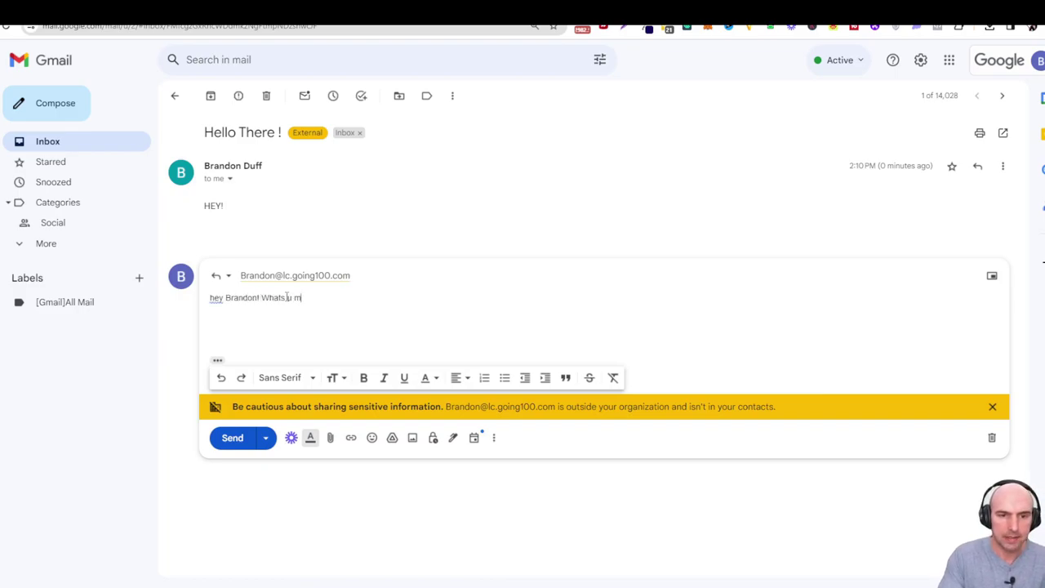
{"action": "type", "text": "an!"}
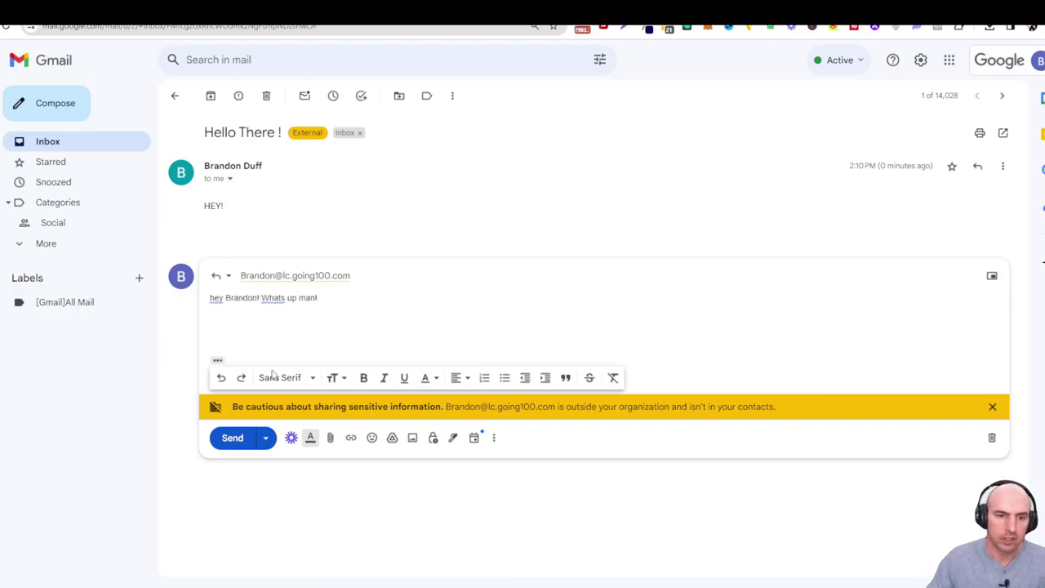
{"action": "left_click", "coordinate": [235, 437]}
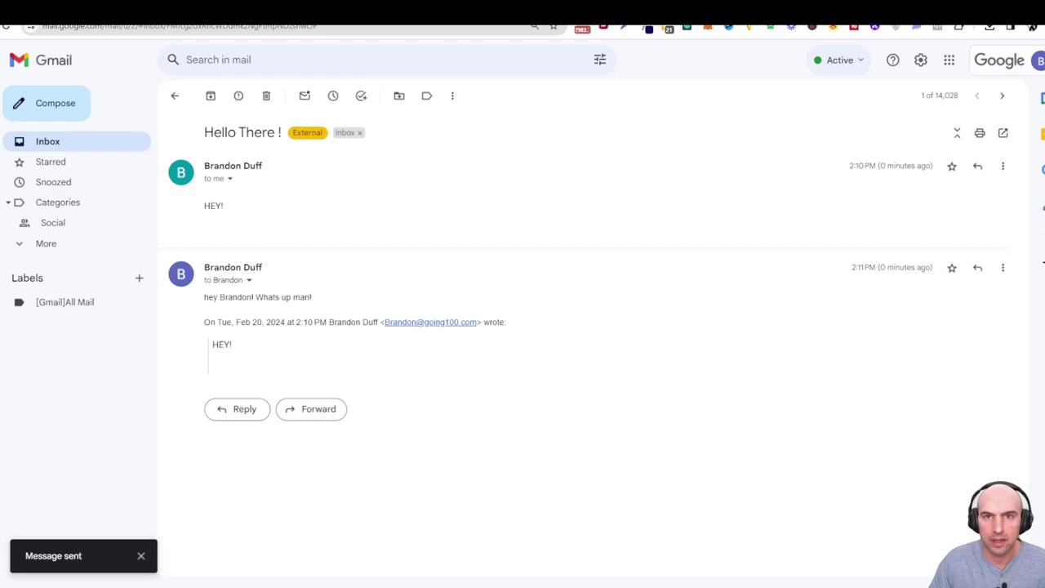
{"action": "key", "text": "ctrl+Tab"}
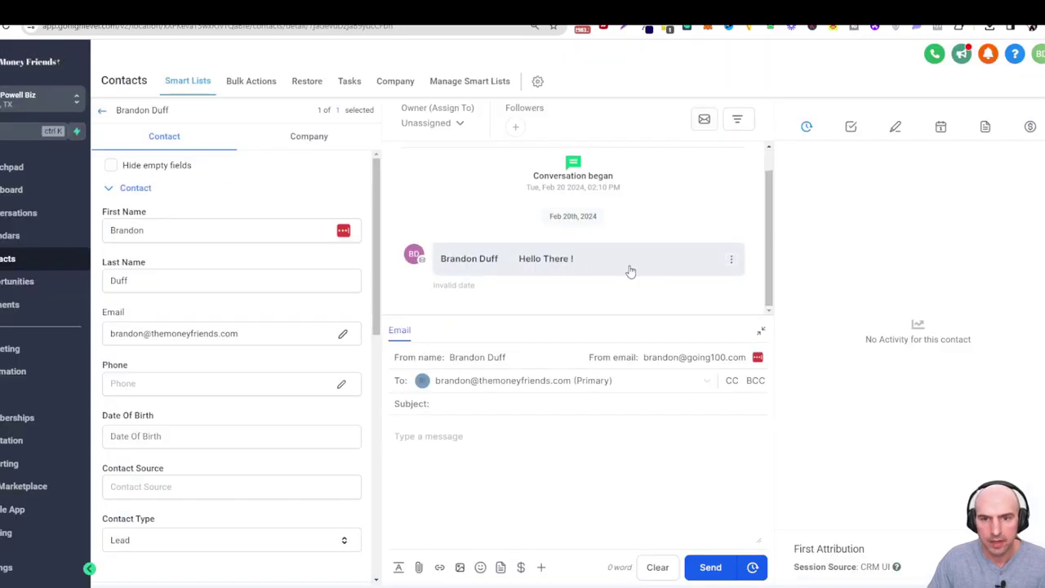
Open the contact's conversation in Conversations and expand the thread to show the 'Whats up man!' reply.
{"action": "left_click", "coordinate": [25, 235]}
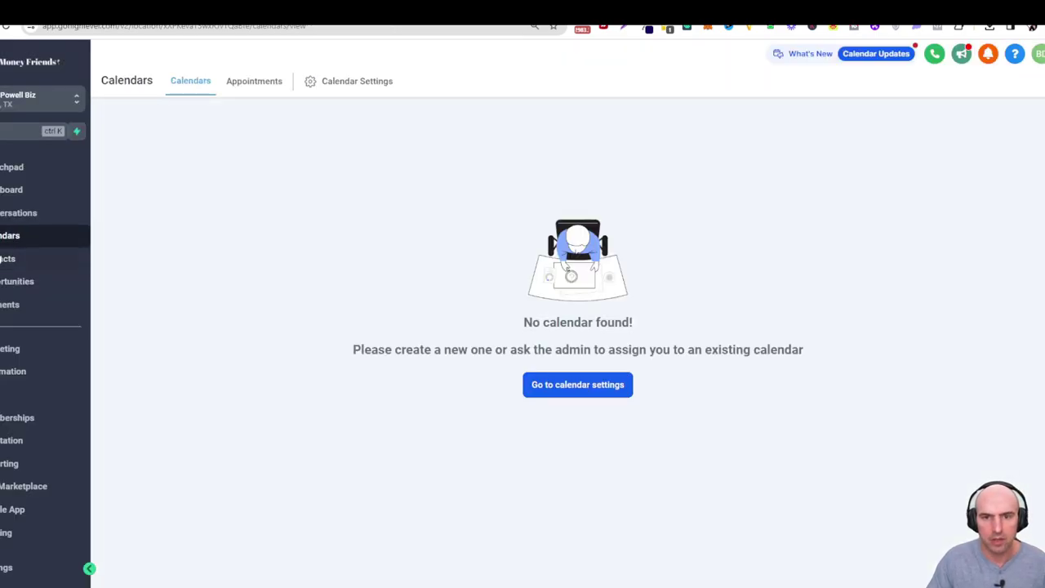
{"action": "left_click", "coordinate": [25, 258]}
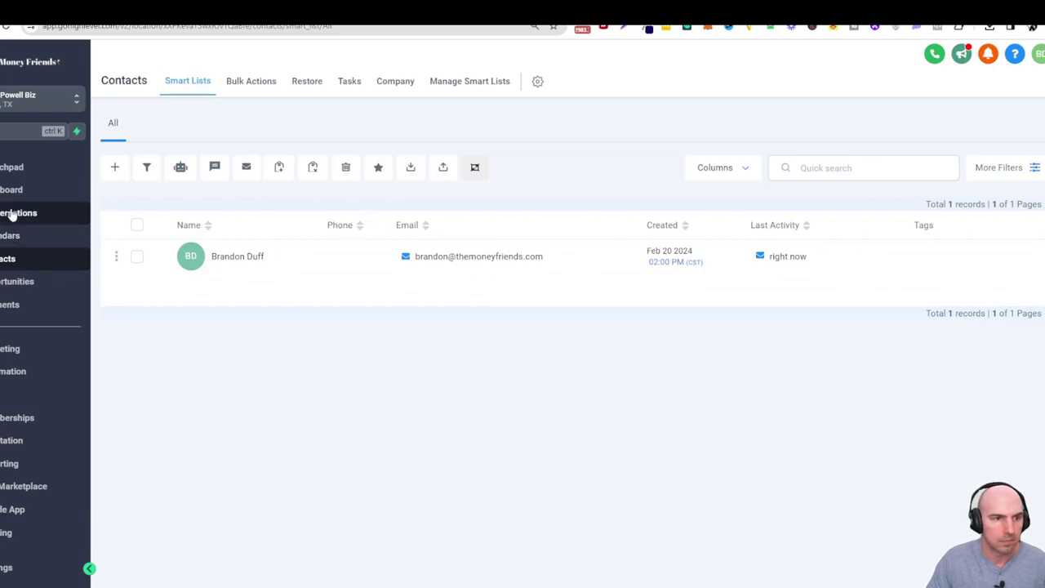
{"action": "left_click", "coordinate": [17, 212]}
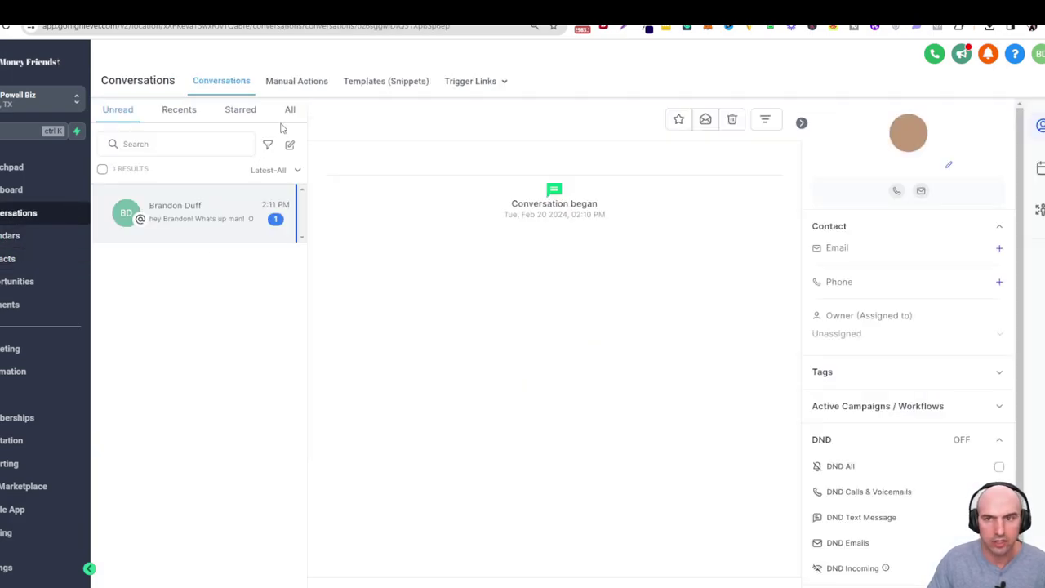
{"action": "left_click", "coordinate": [480, 259]}
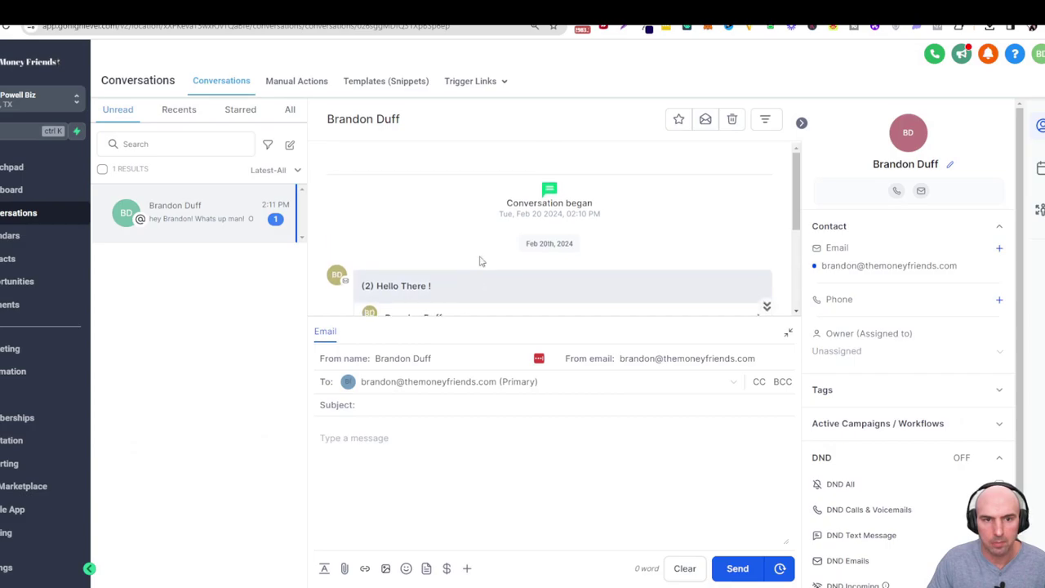